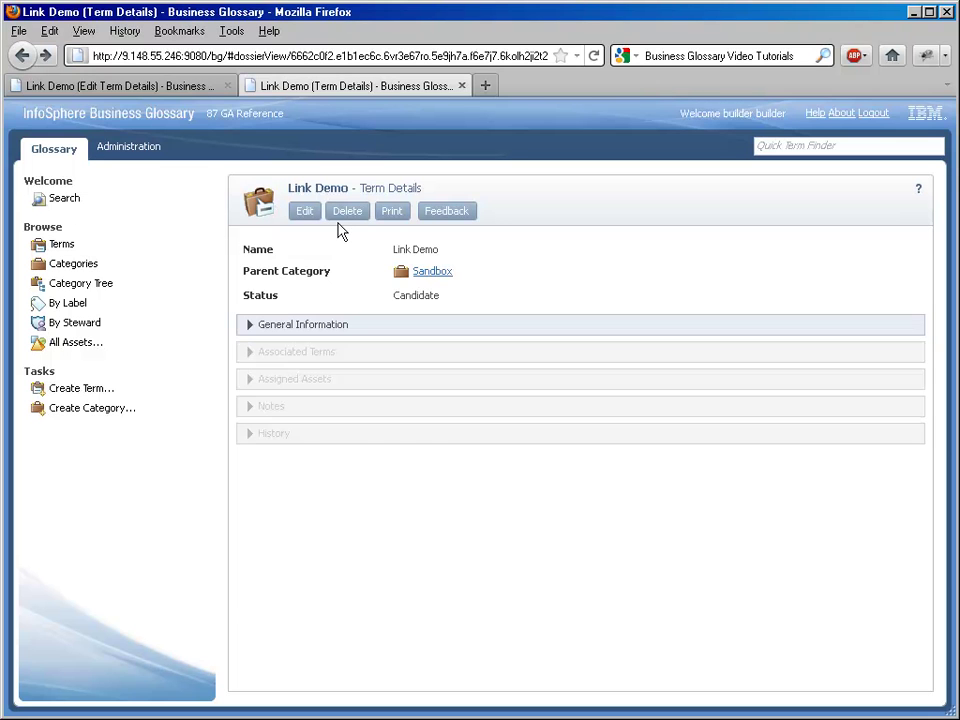
click(152, 86)
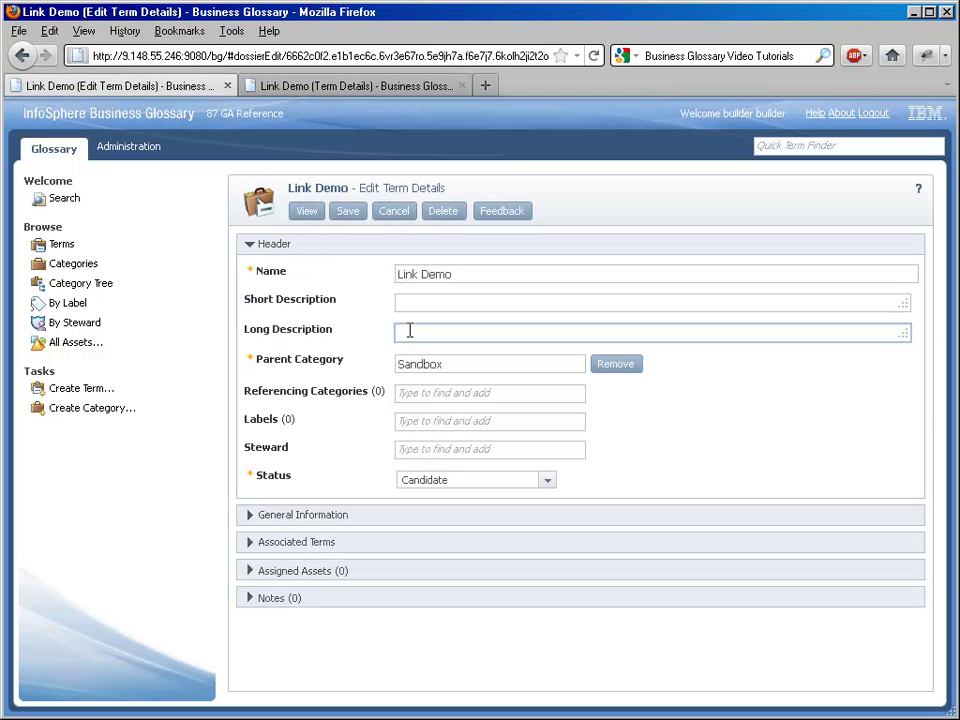
click(407, 306)
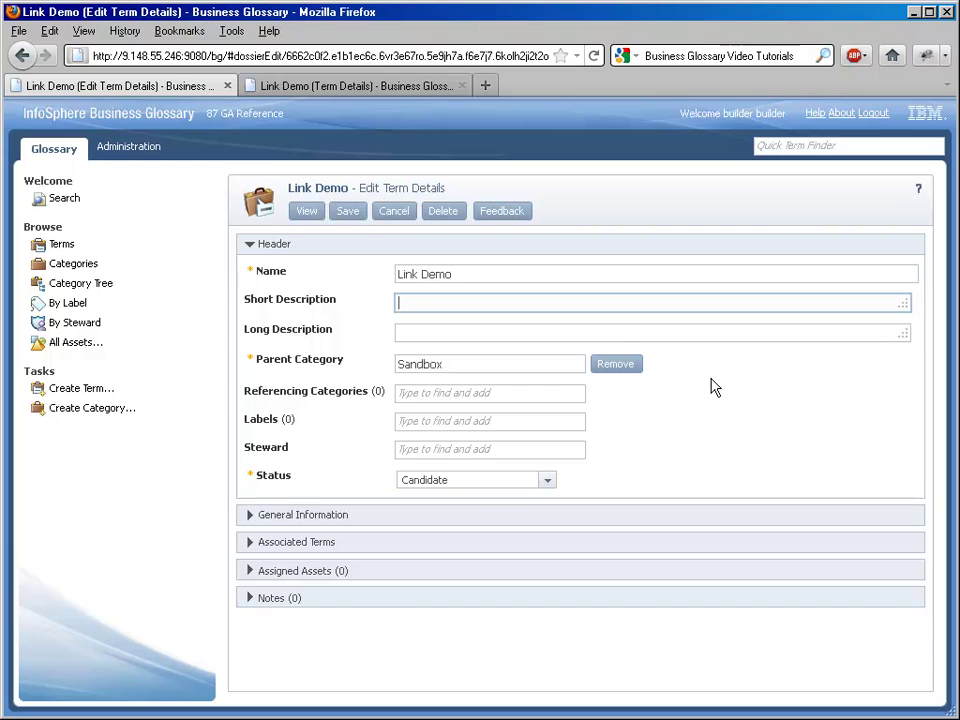
text(Visit http://ibm.com)
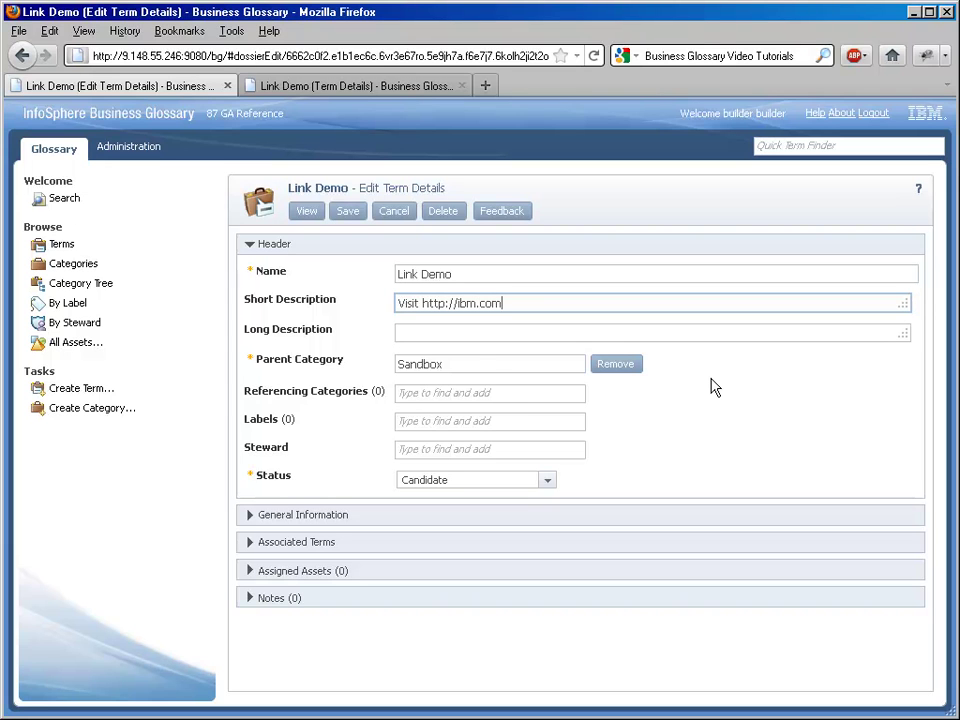
text( today!)
key(Tab)
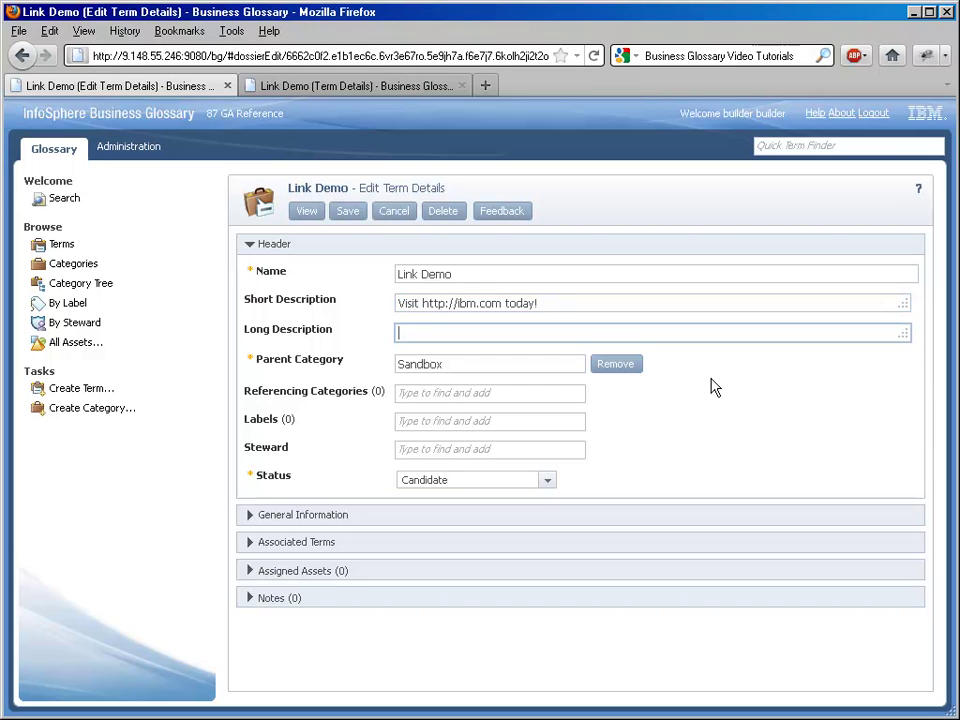
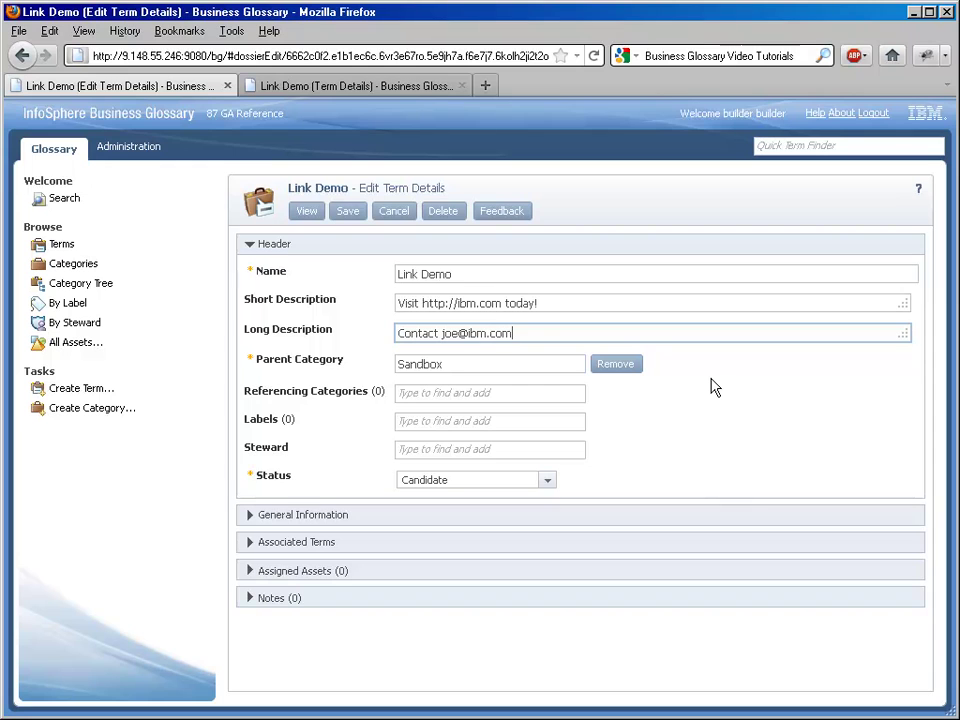
text( mmimmediately!)
- Save Link Demo without a history comment and refresh its details so the URL and e-mail appear as links
click(348, 213)
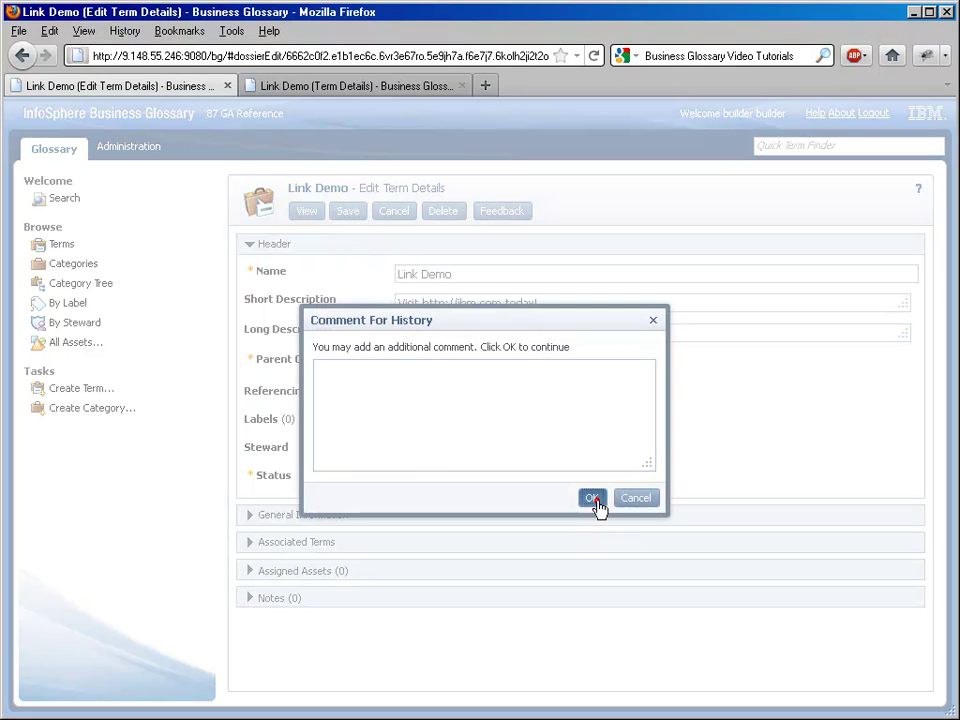
click(593, 498)
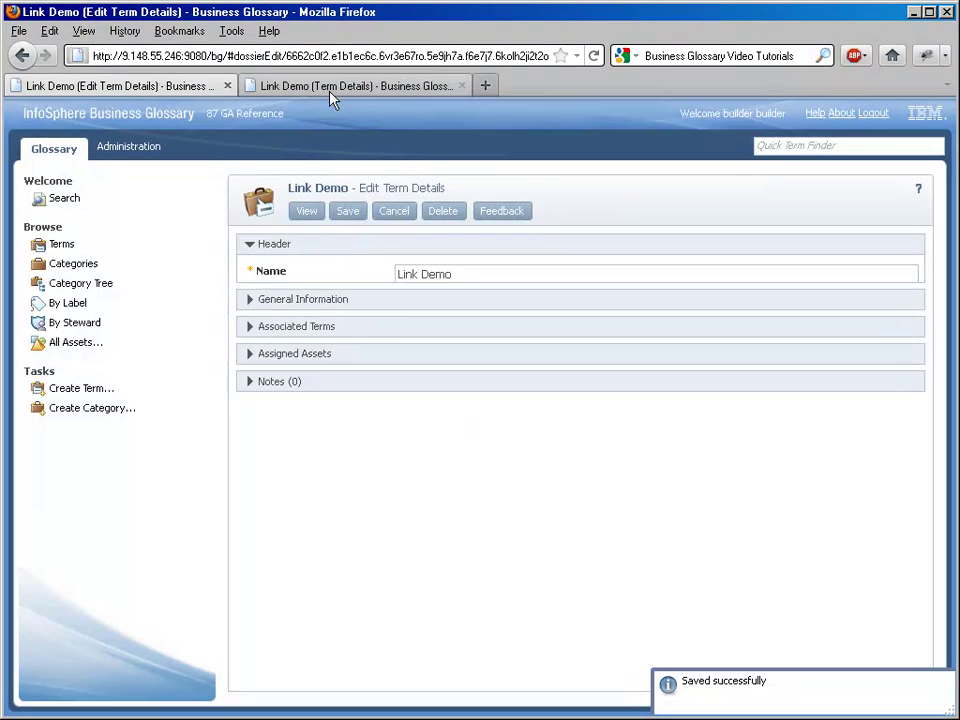
click(328, 88)
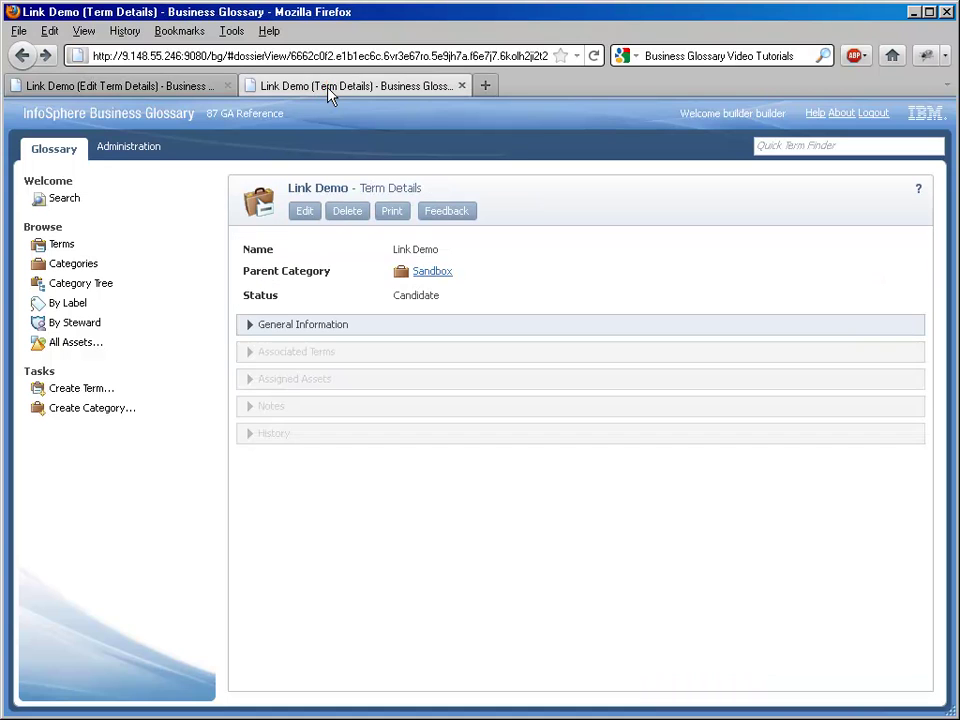
key(F5)
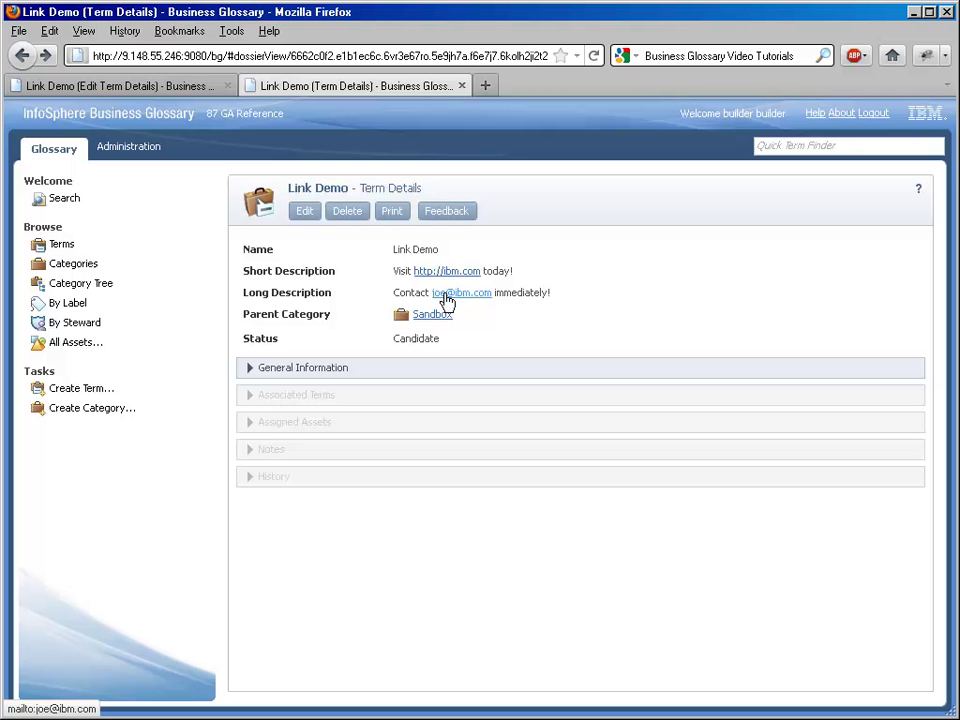
click(149, 92)
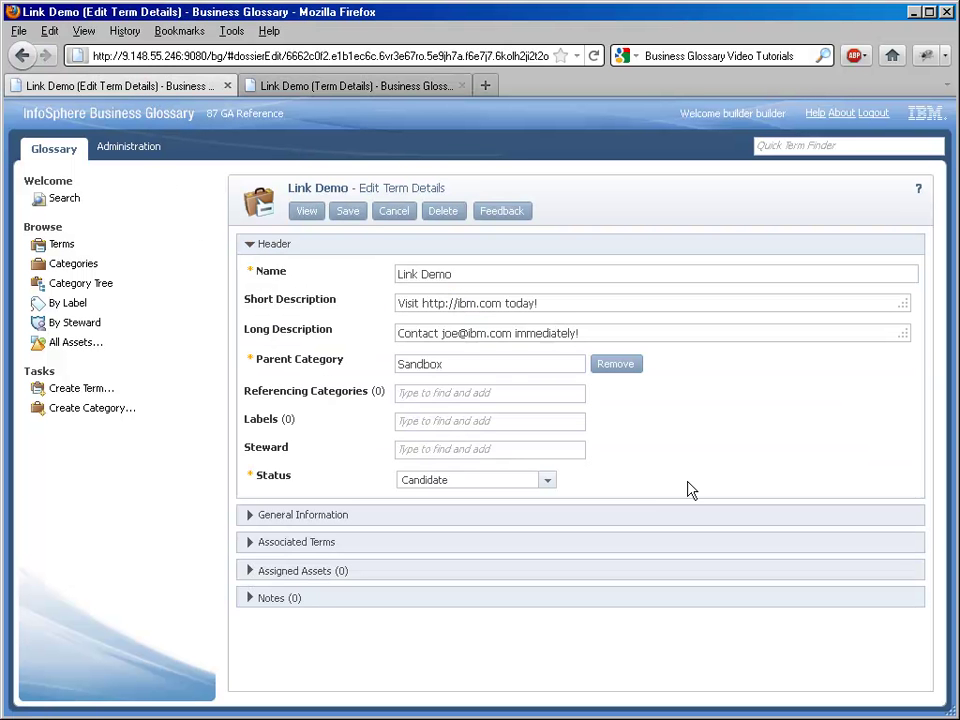
click(446, 303)
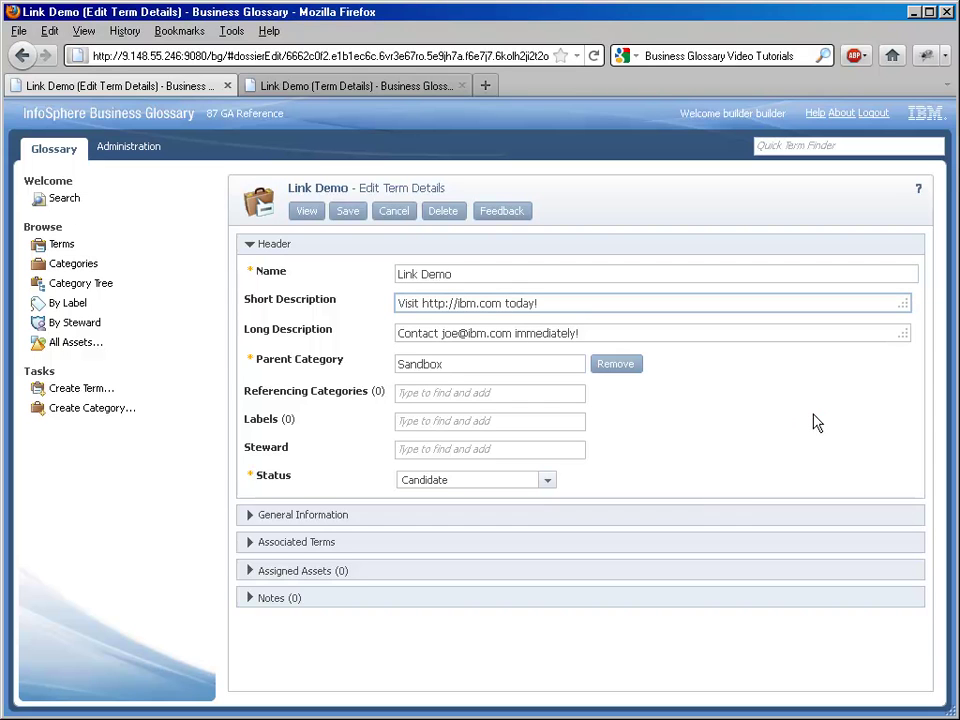
text([)
key(Right)
key(Right)
key(Right)
key(Right)
key(Right)
key(Right)
key(Right)
key(Right)
key(Right)
key(Right)
key(Right)
key(Right)
key(Right)
key(Right)
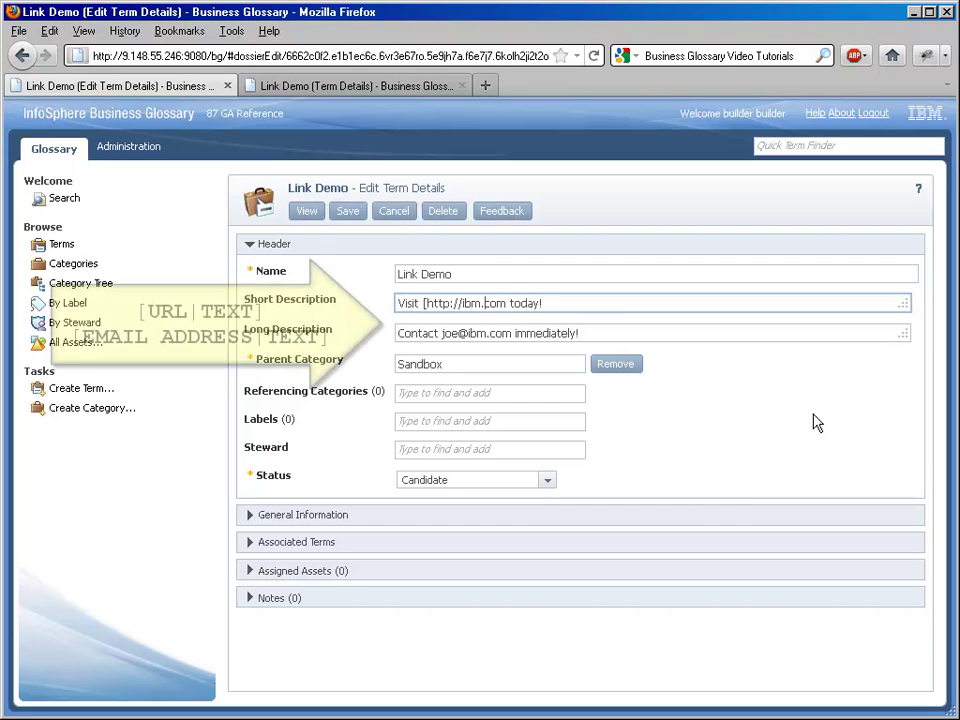
text(|)
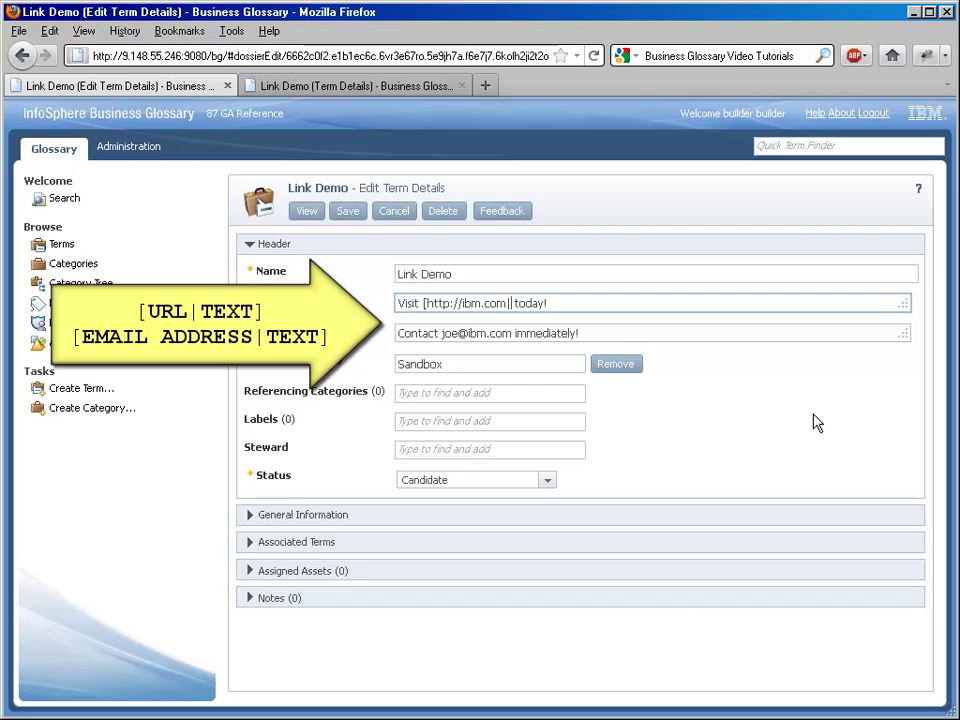
key(Delete)
text(IBM])
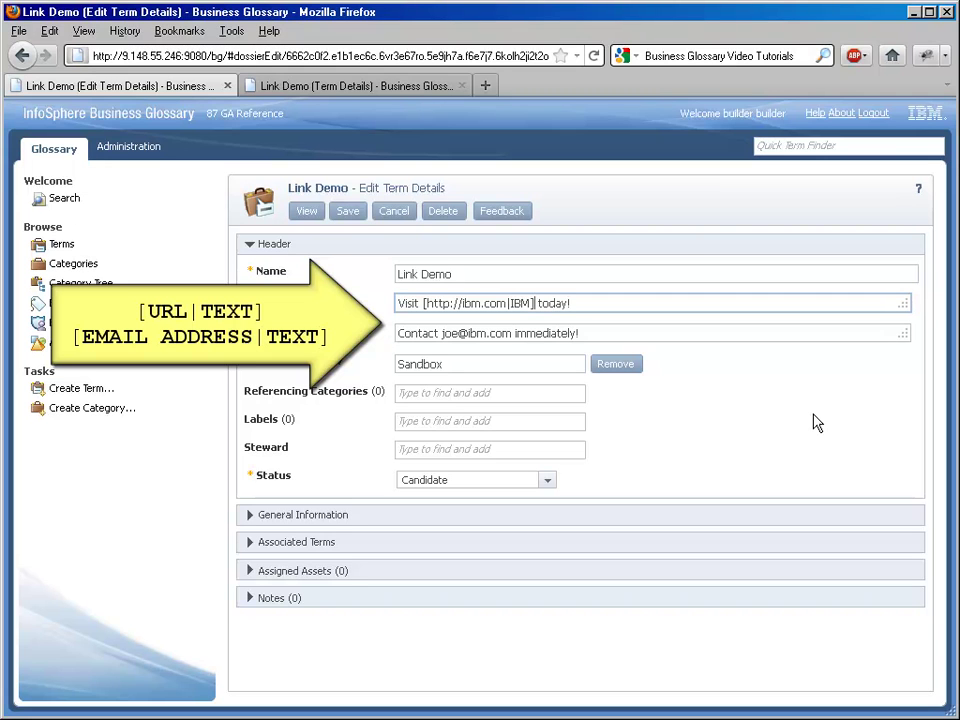
- Bracket the long description's e-mail address with a pipe and the contact's first name as its label
key(Tab)
key(Left)
key(Left)
key(Left)
key(Left)
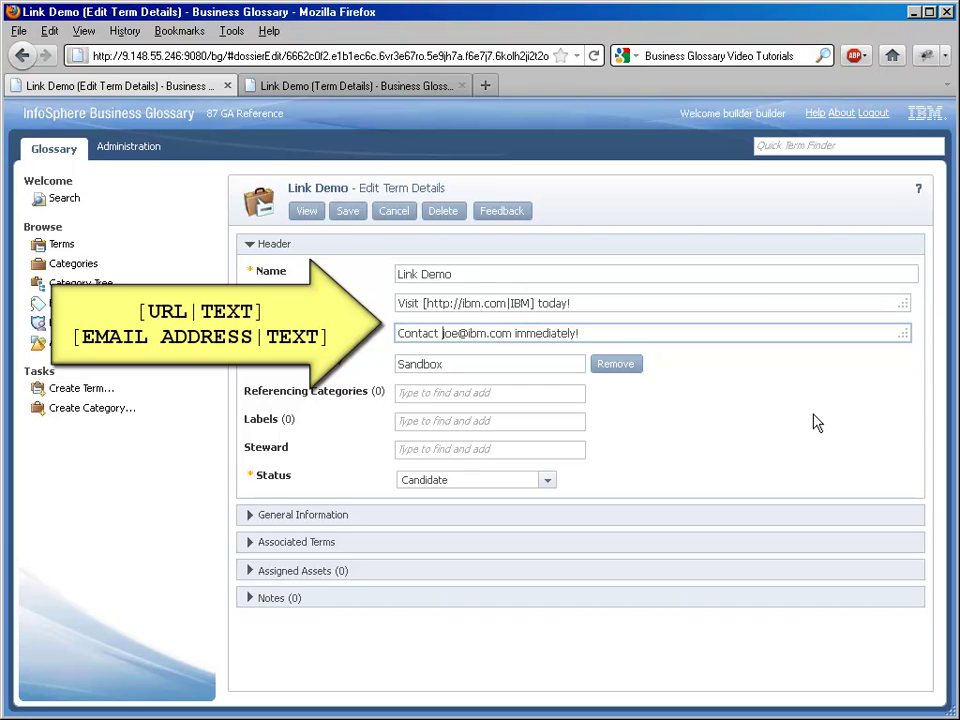
text([)
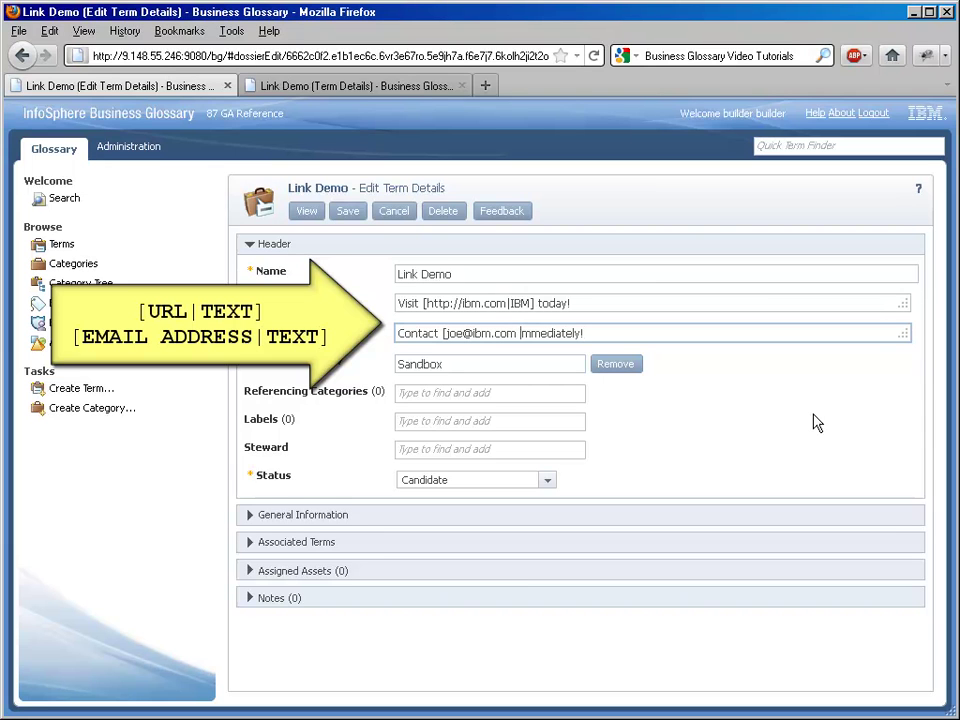
text(|JOe)
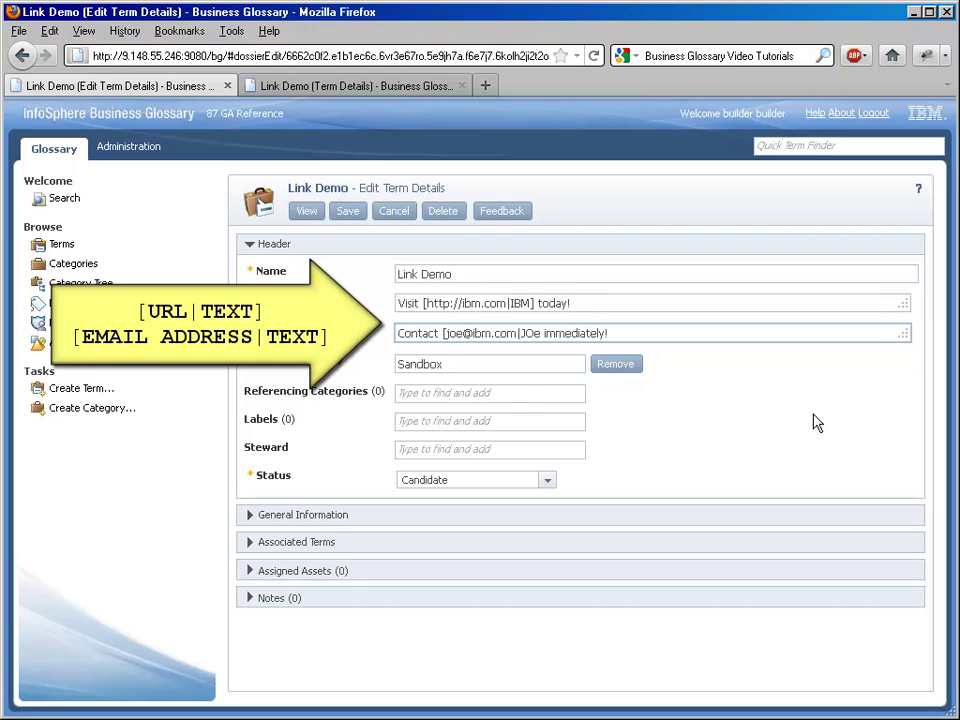
key(BackSpace)
key(BackSpace)
text(oe])
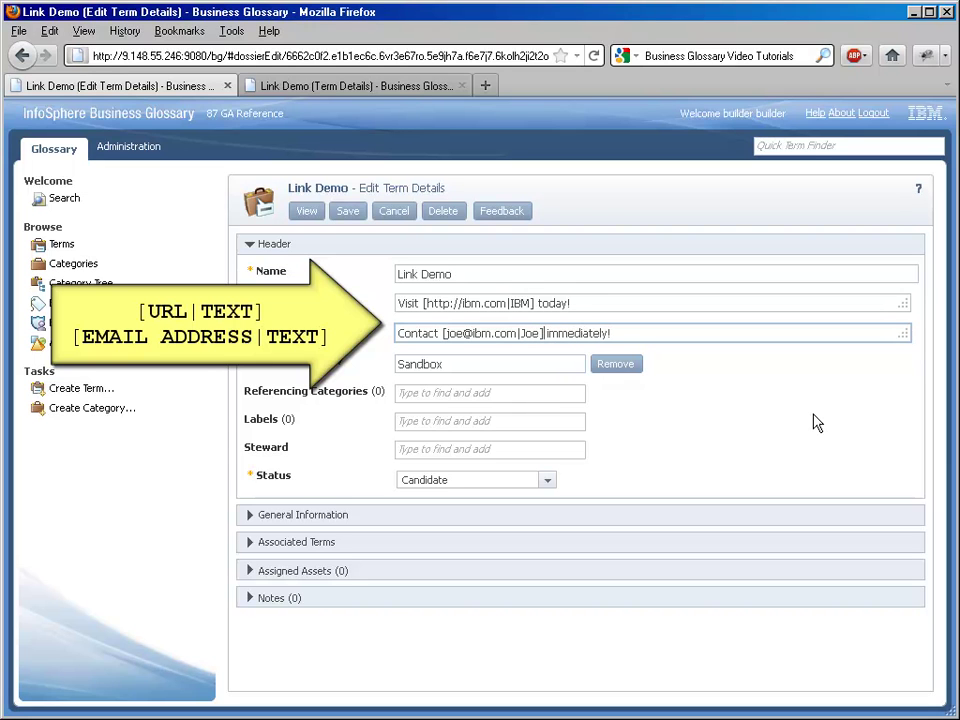
- Save Link Demo without a comment and refresh details to show 'Visit IBM today!' with the labelled e-mail link
click(345, 215)
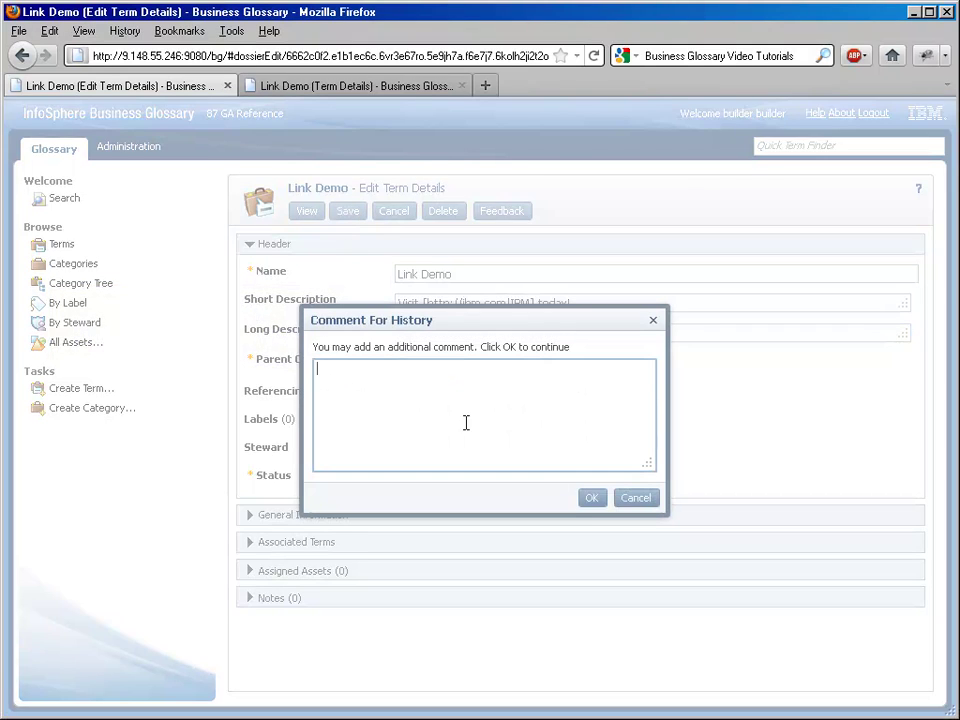
click(587, 498)
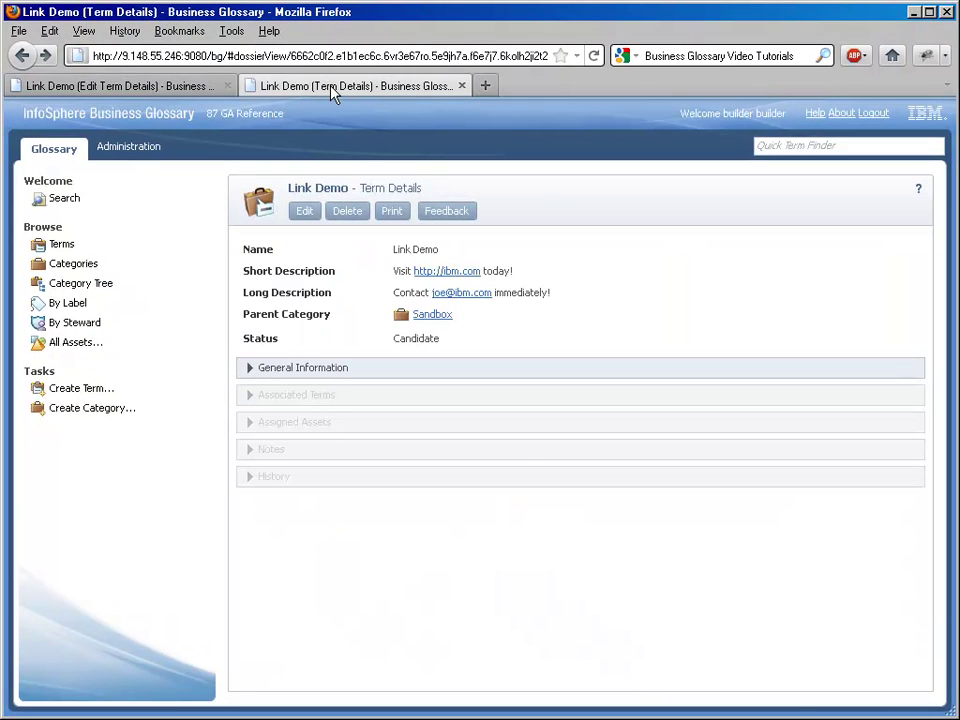
key(F5)
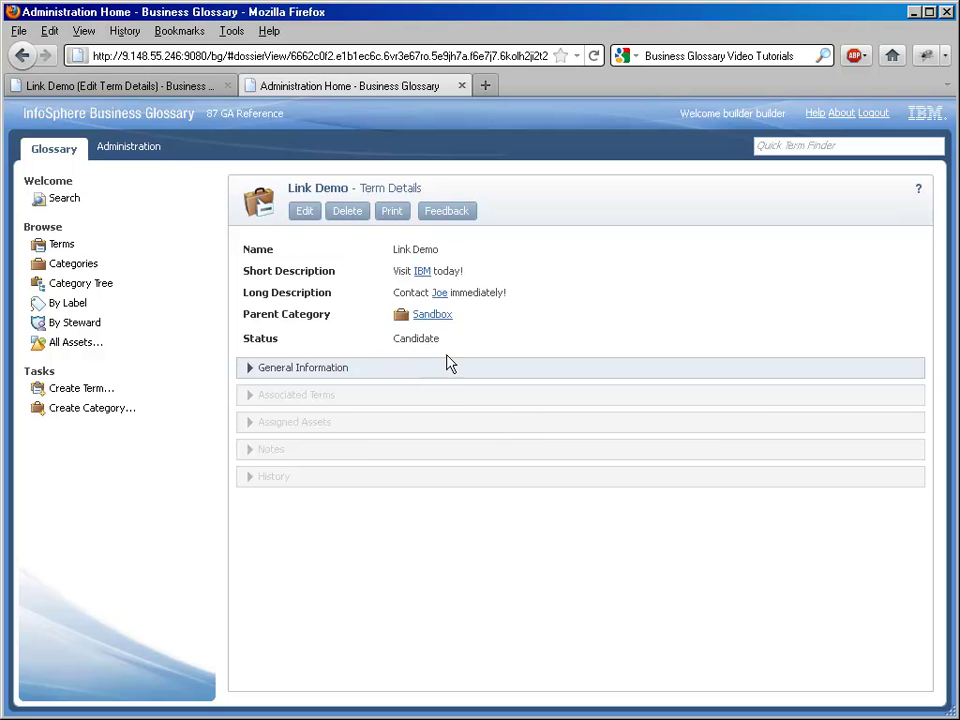
- Go to Administration > Custom Attributes to view the Additional References String attribute
click(140, 152)
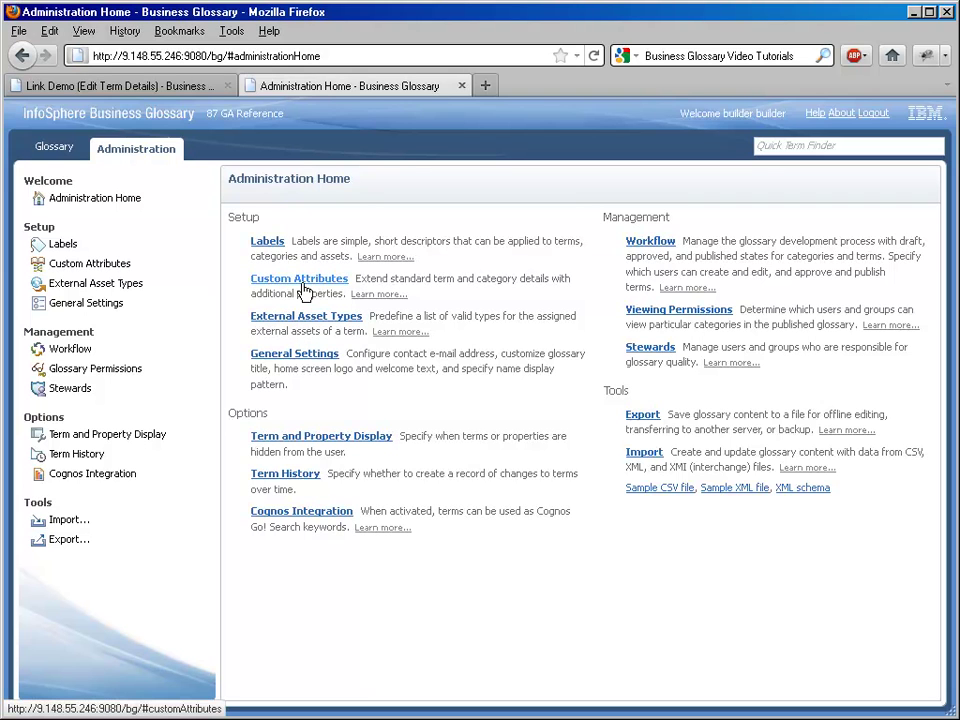
click(114, 266)
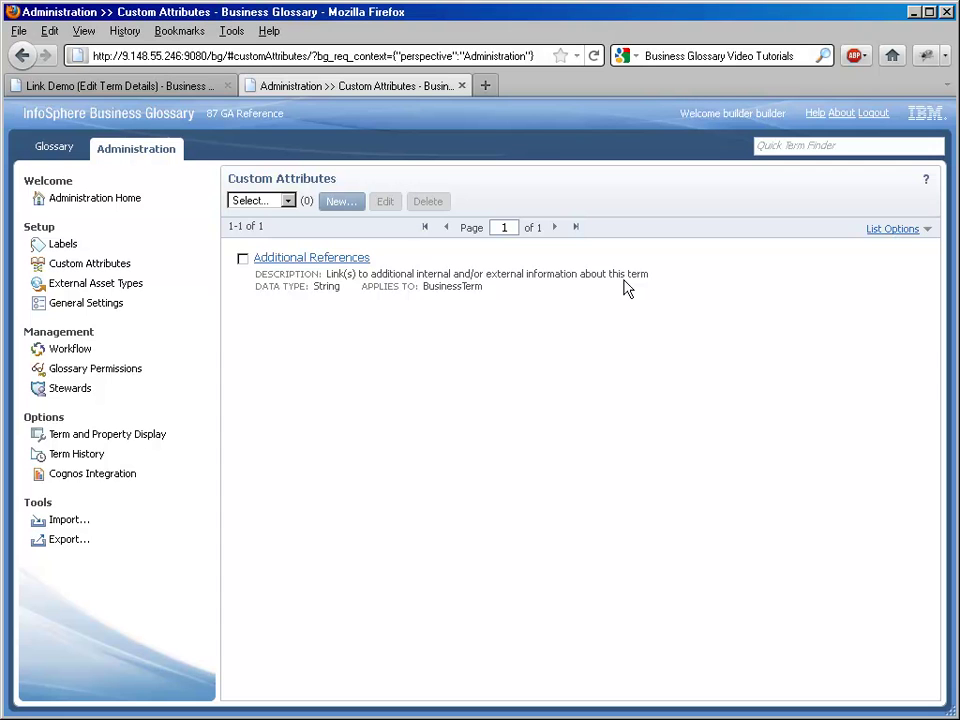
- Search the glossary for terms matching 'inter'
click(462, 86)
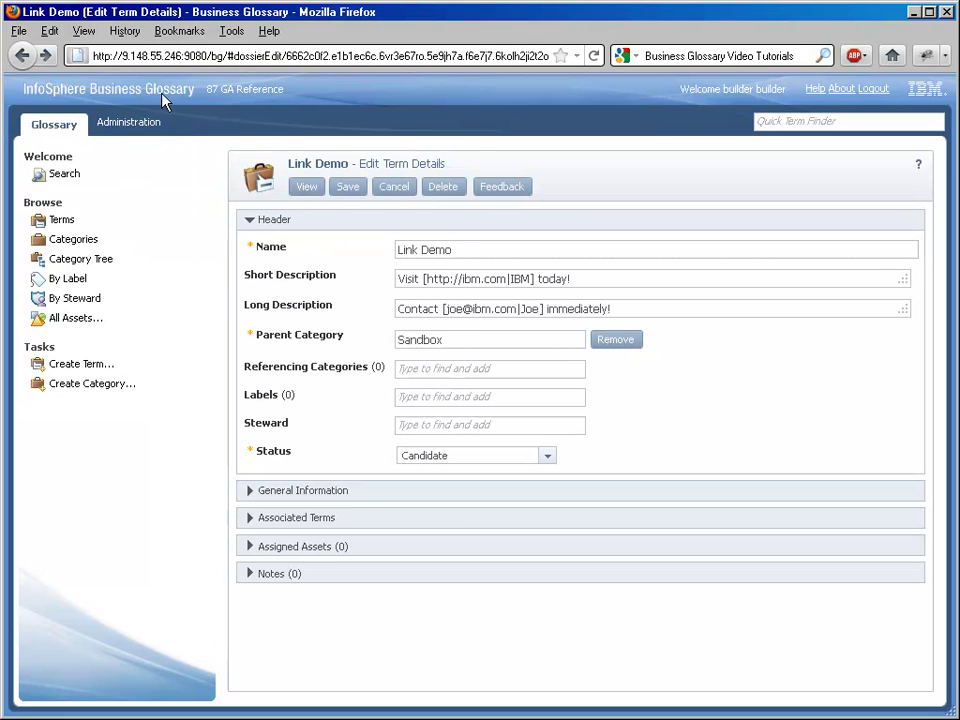
click(58, 175)
click(312, 279)
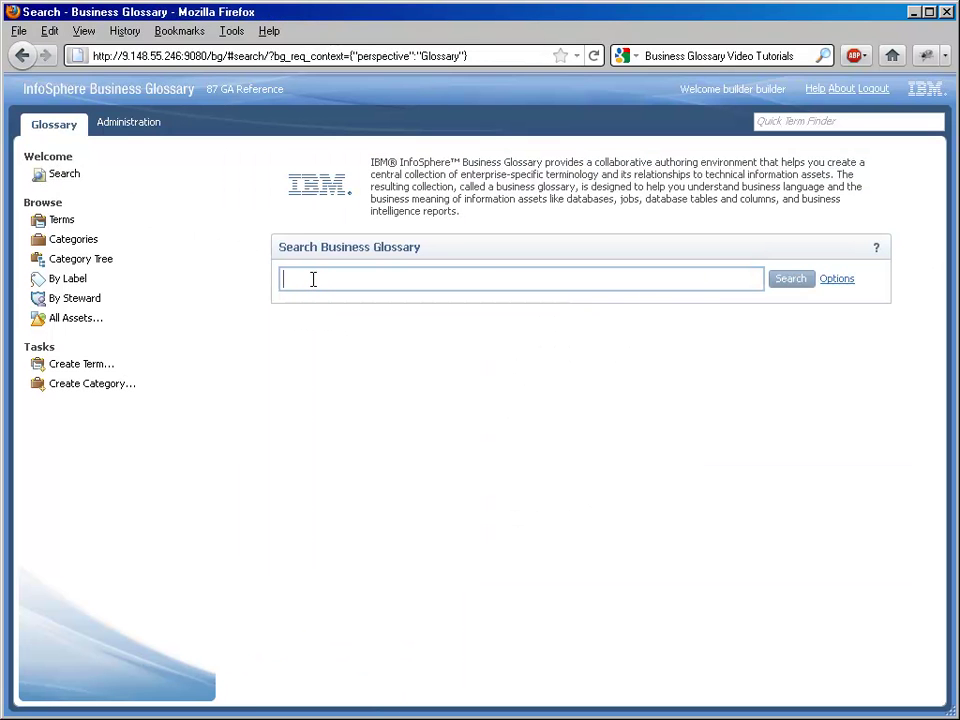
text(inter)
key(Return)
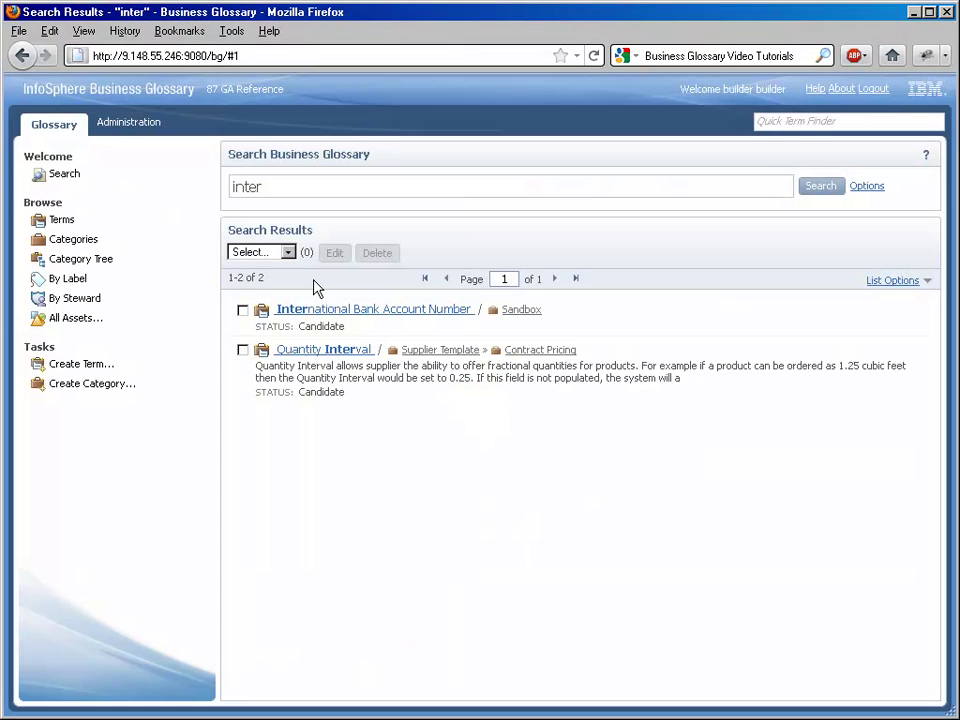
- Open International Bank Account Number for editing and view its general information in a second tab
middle_click(315, 311)
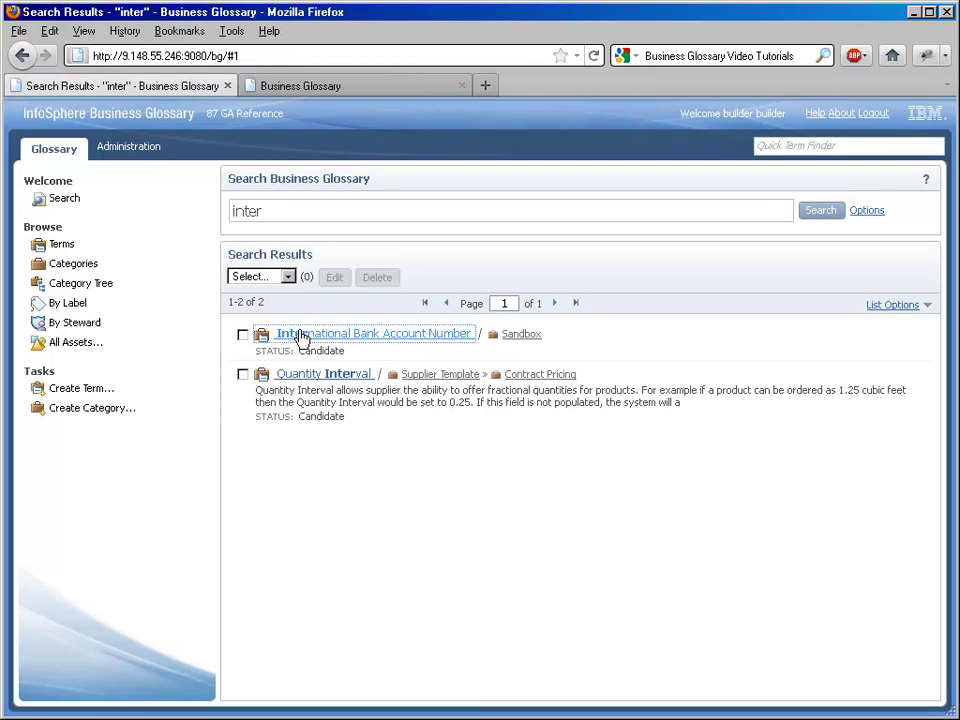
click(243, 335)
click(335, 284)
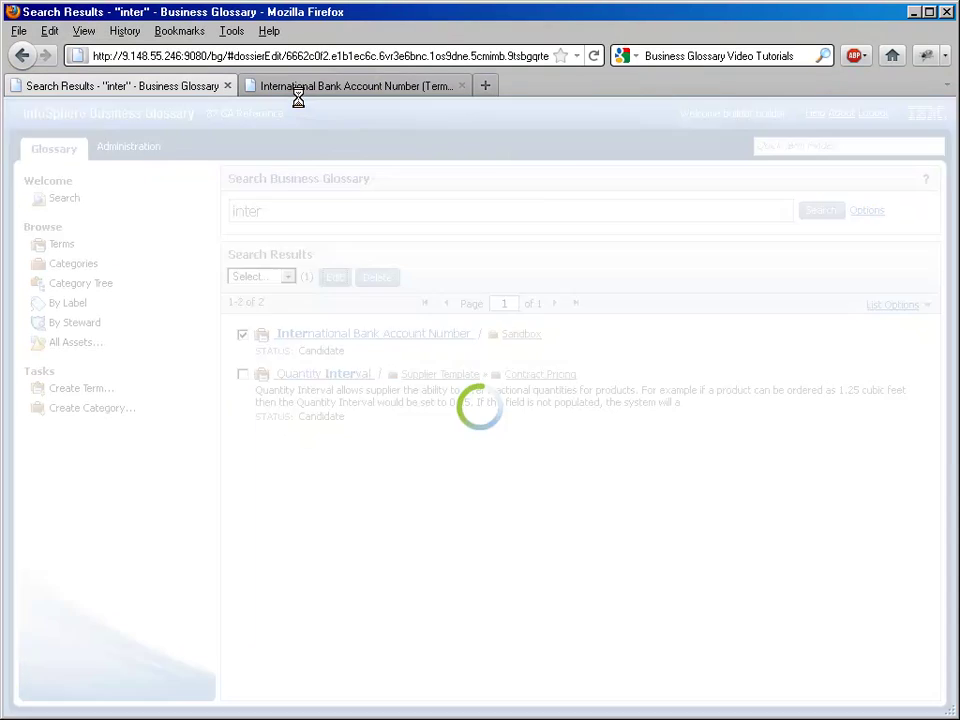
click(300, 92)
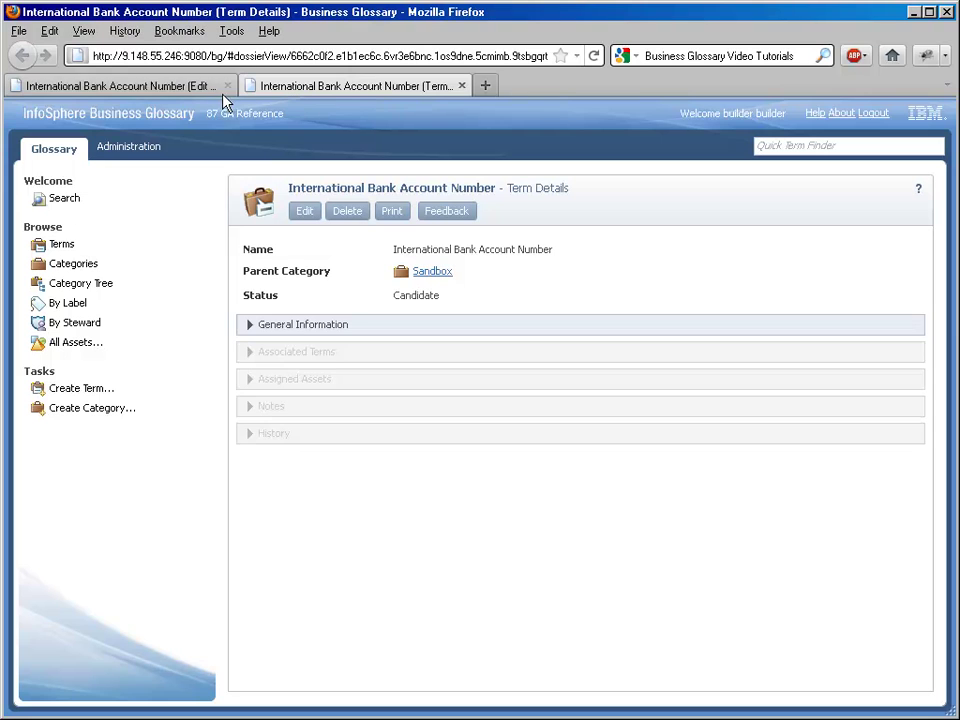
click(274, 326)
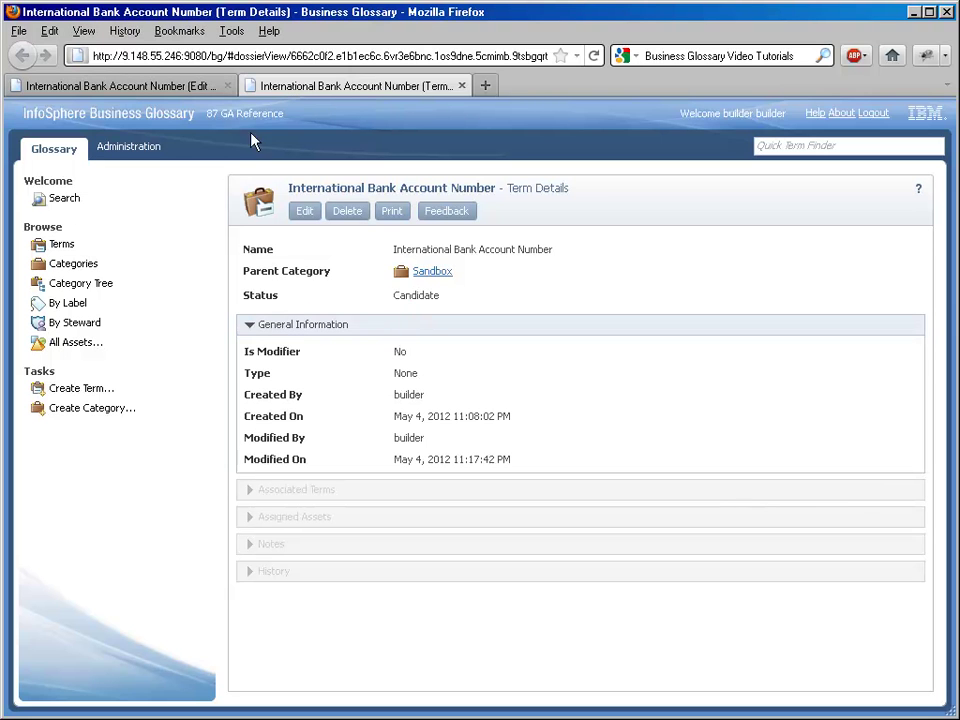
- Paste the Wikipedia IBAN article URL into Additional References and begin its 'Wikipedia Article' bracket label
click(189, 86)
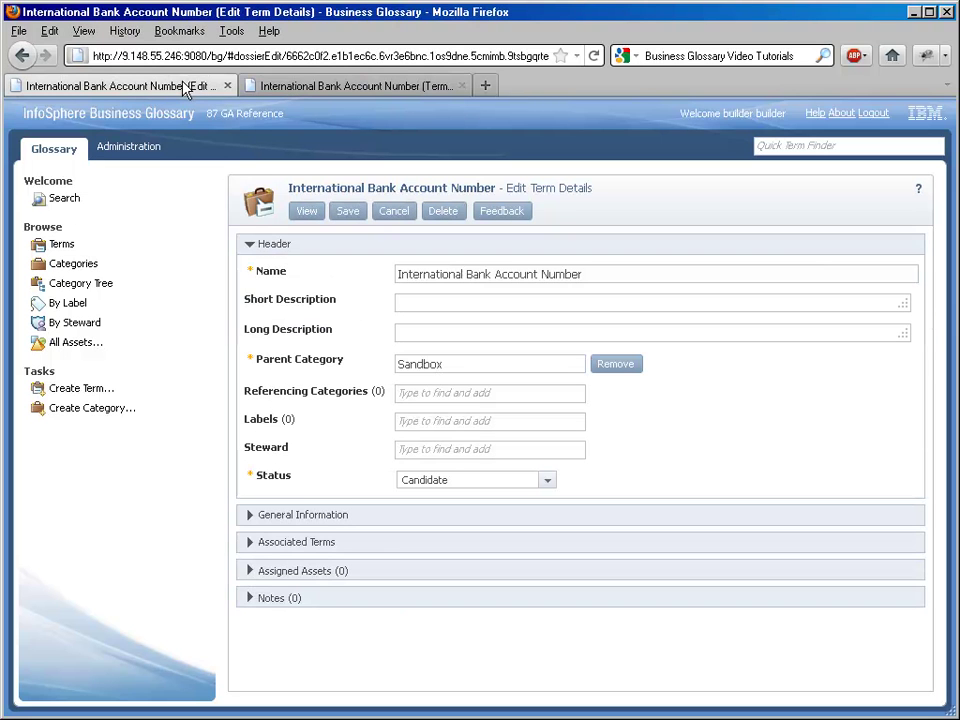
click(297, 246)
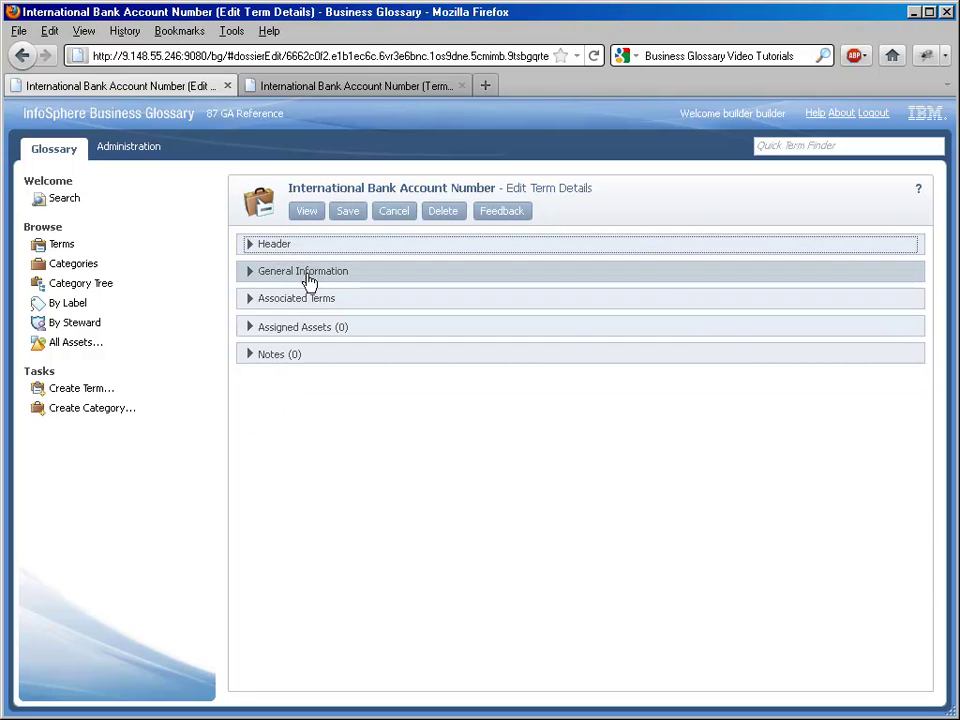
click(306, 276)
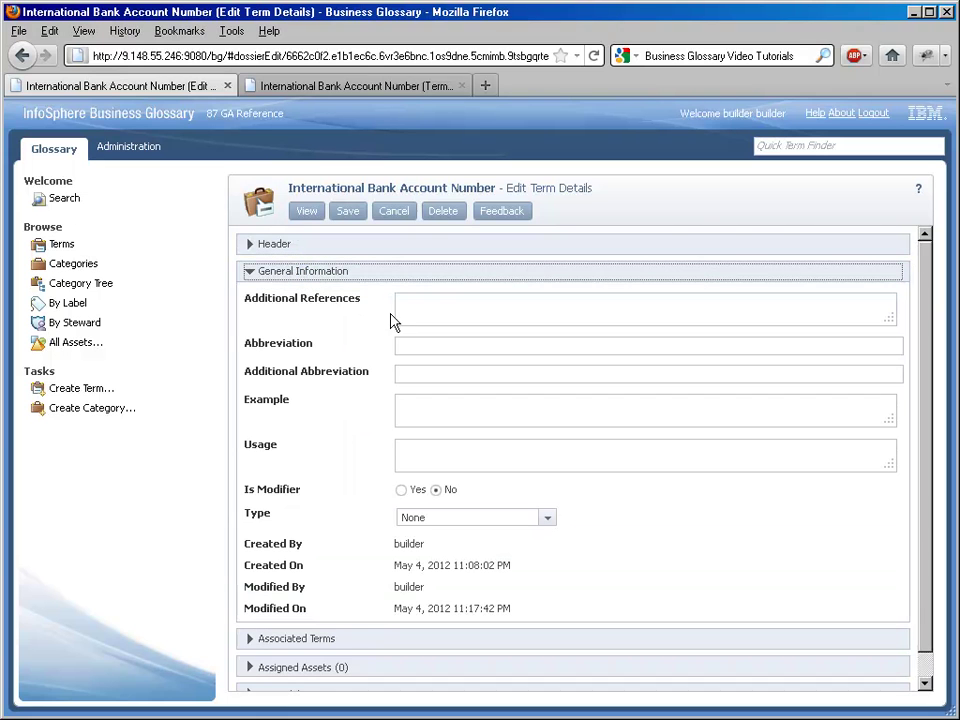
click(433, 311)
text(http://en.wikipedia.org/wiki/International_Bank_Account_Number)
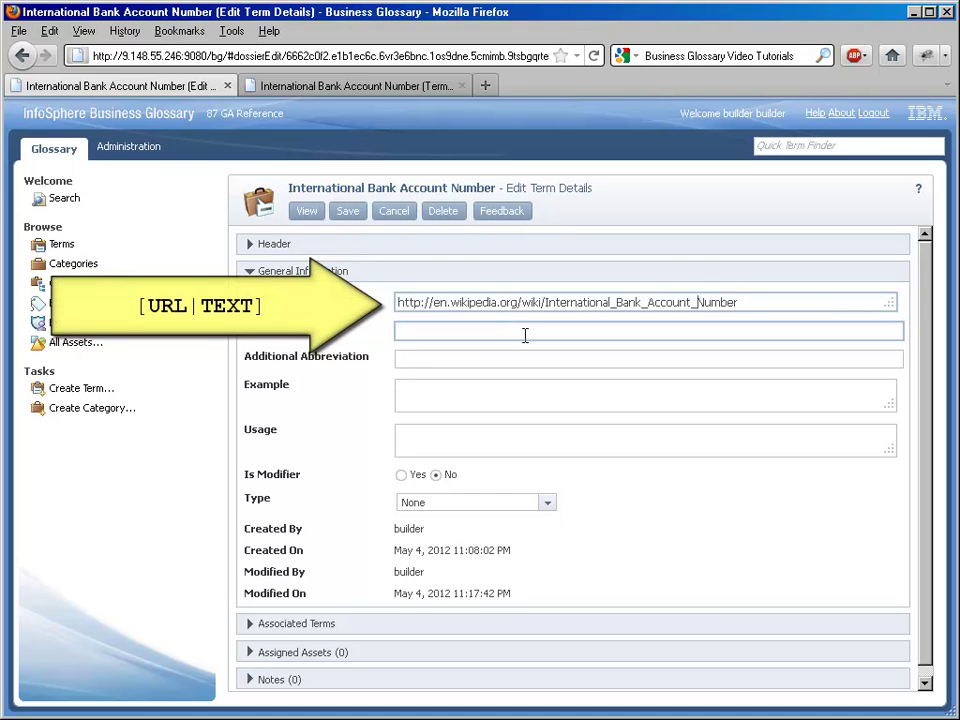
key(Home)
text([)
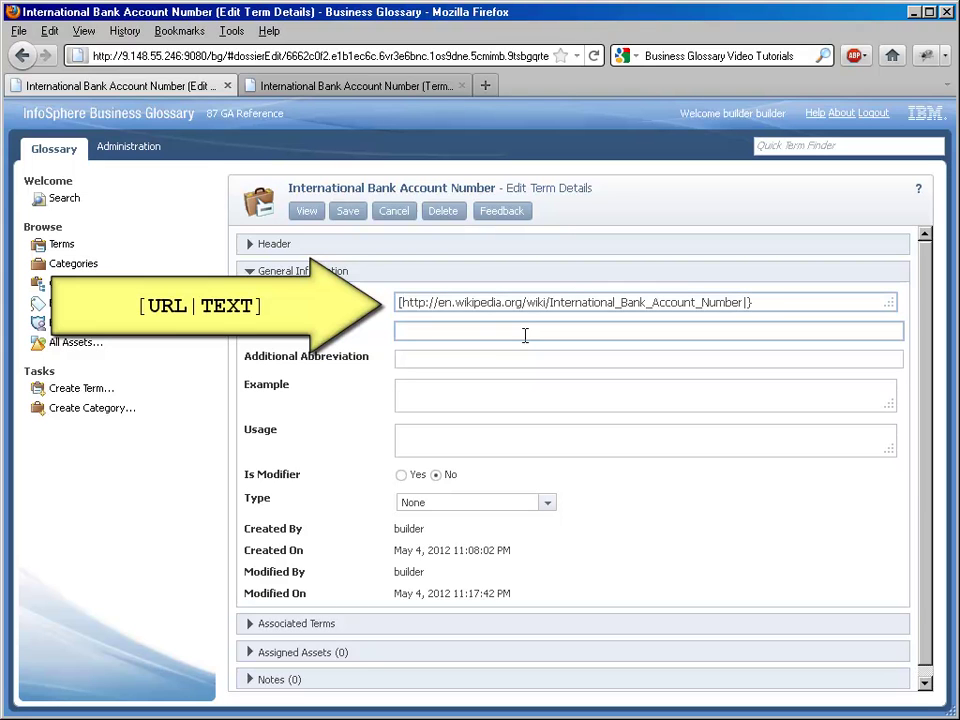
text(Wikipedia Article)
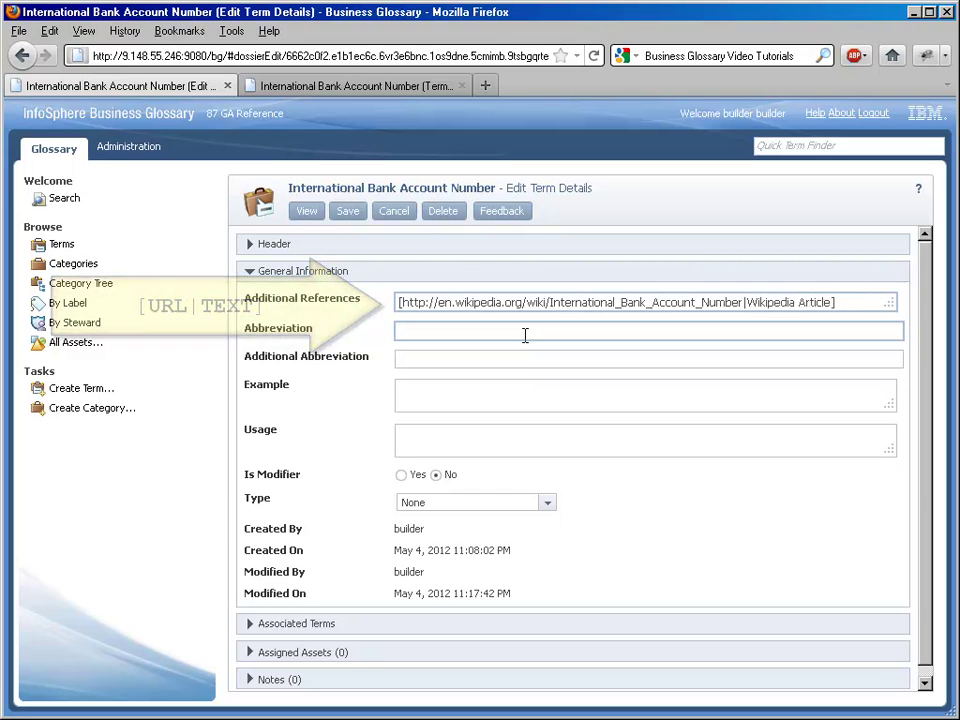
- Save the term without a history comment and reload its details showing the Wikipedia Article reference
click(348, 212)
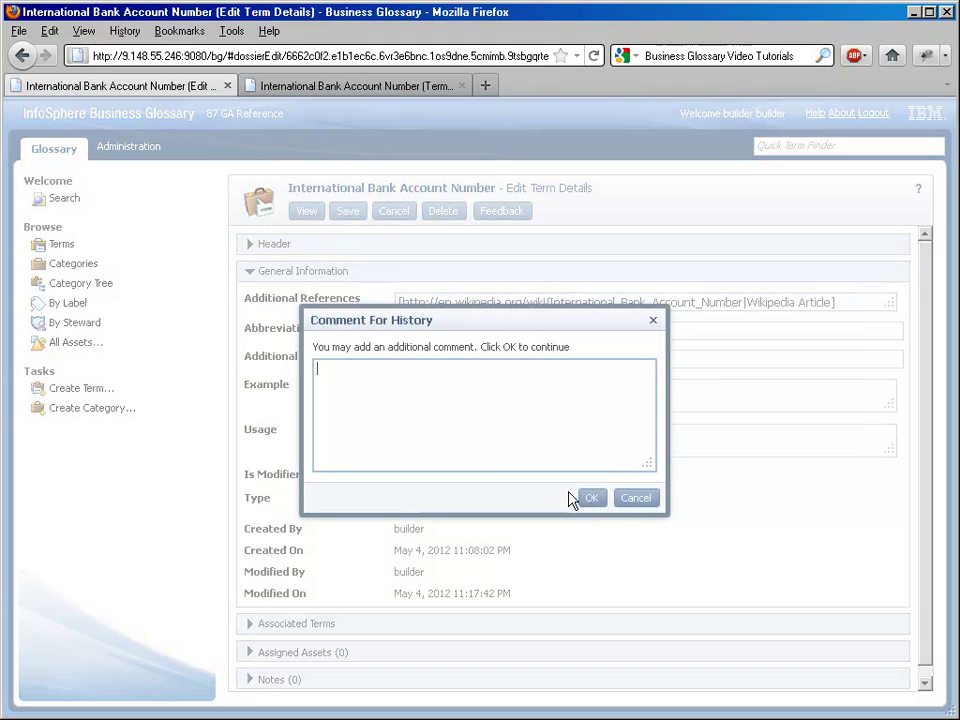
click(591, 499)
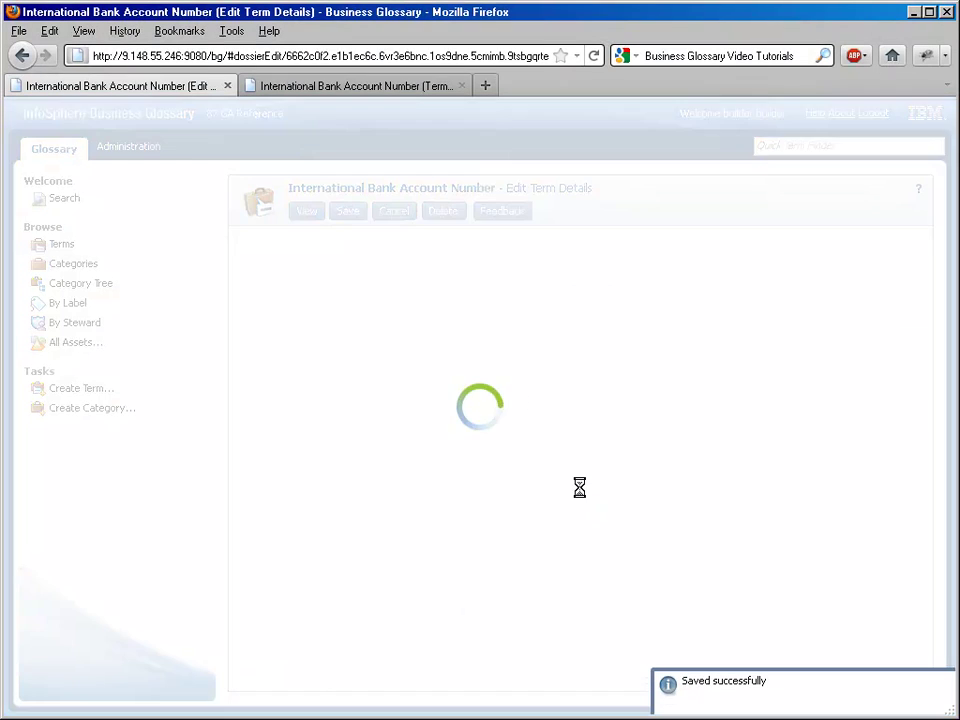
click(359, 88)
key(F5)
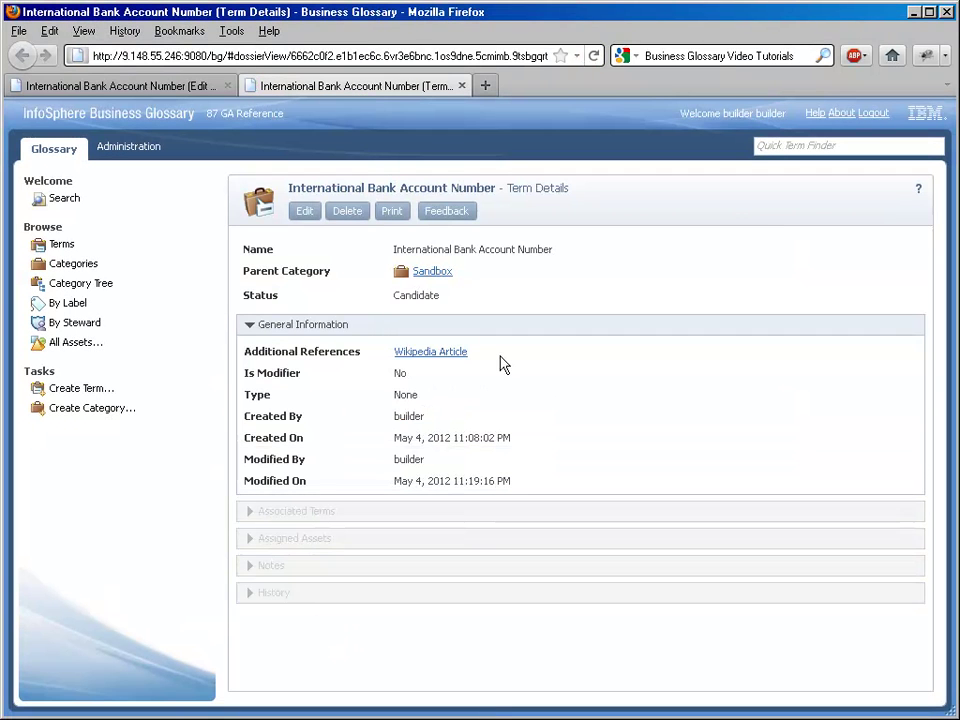
- Follow the Wikipedia Article link to verify it opens the article, then close that tab
click(463, 362)
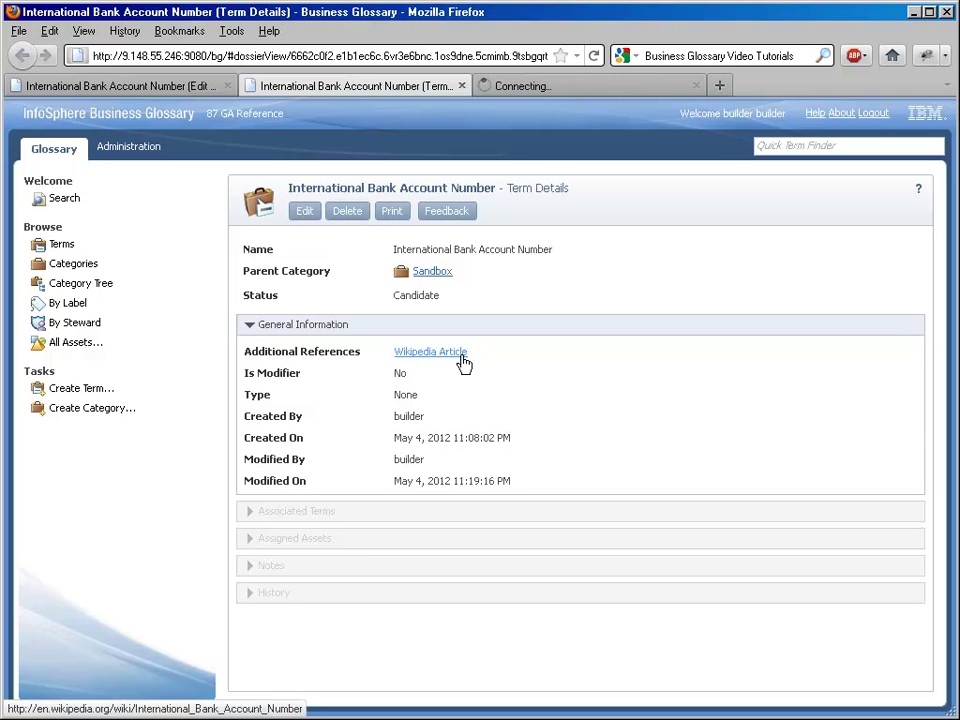
click(578, 90)
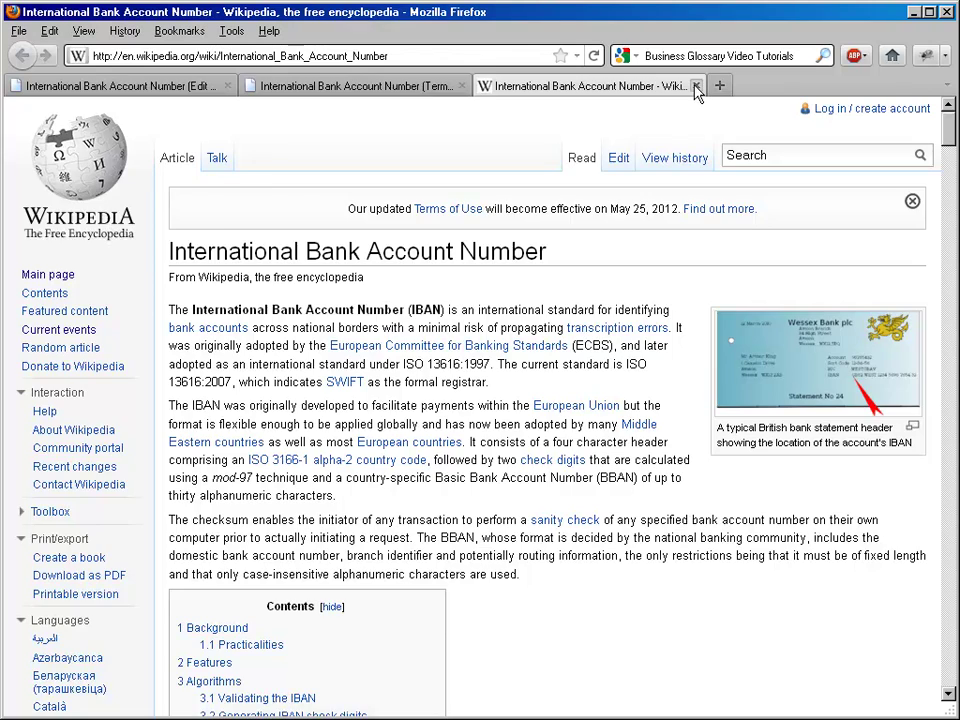
middle_click(484, 88)
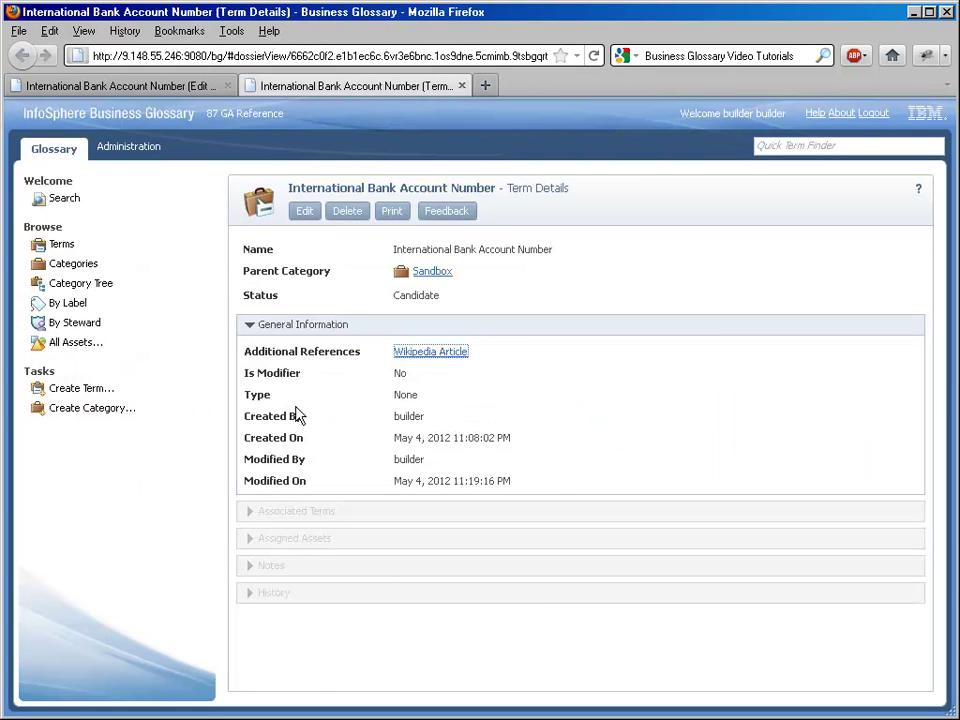
click(311, 357)
- Add Investopedia, intranet and Yahoo reference URLs labelled 'Definition at Investopedia', 'Intranet Search' and 'Web Search'
click(150, 87)
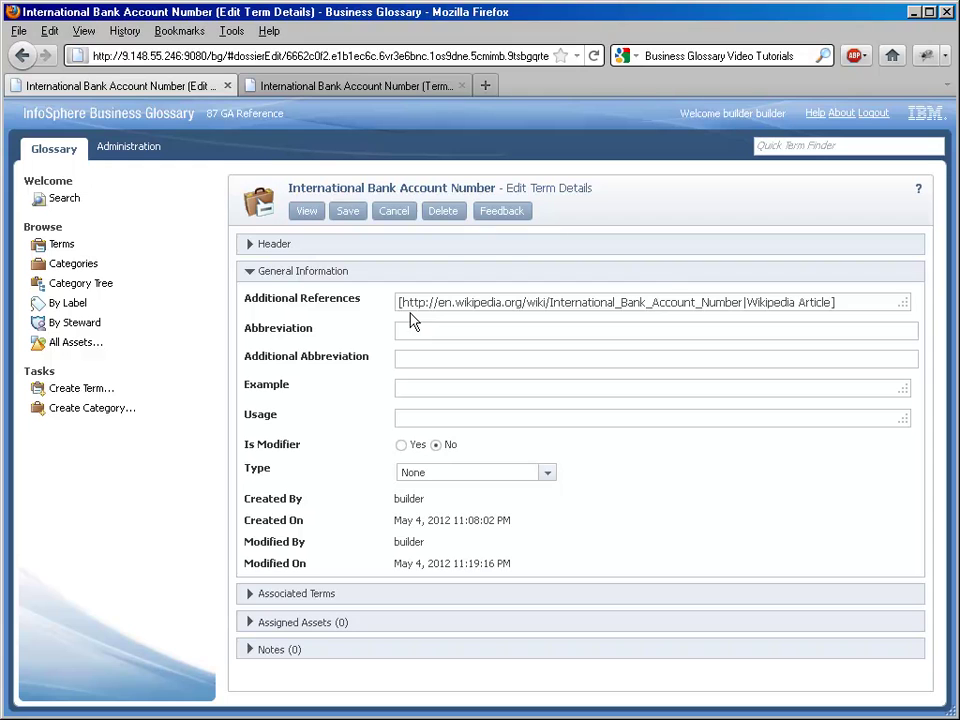
click(872, 303)
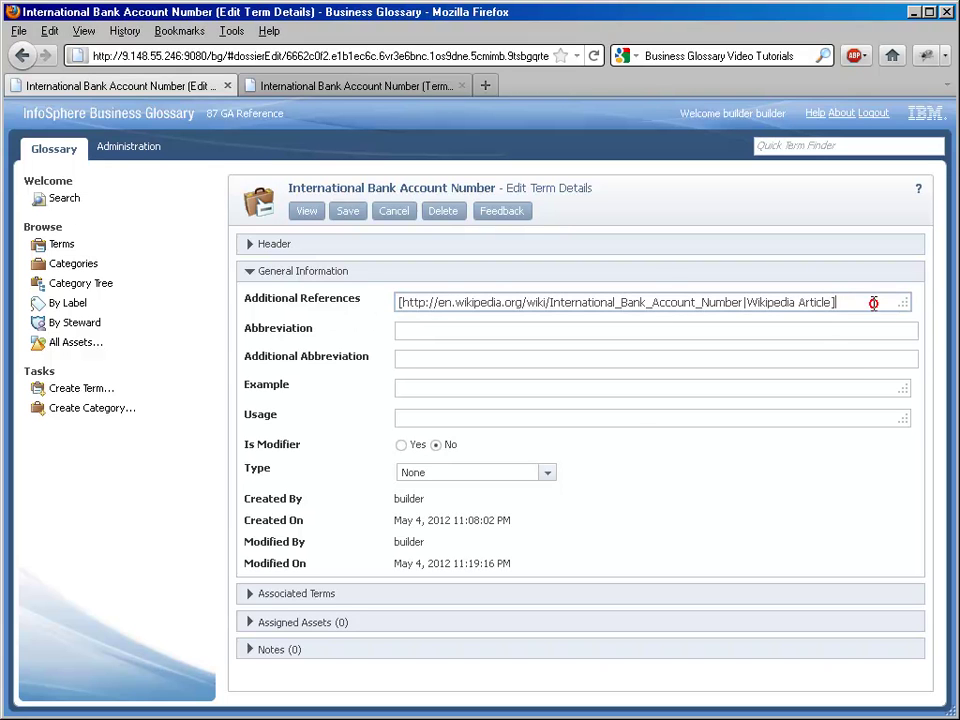
text(http://www.investopedia.com/terms/i/iban.asp http://intranet.jke-banking.com/q=International Bank Account Number http://search.yahoo.com/search?p=International Bank Account Number)
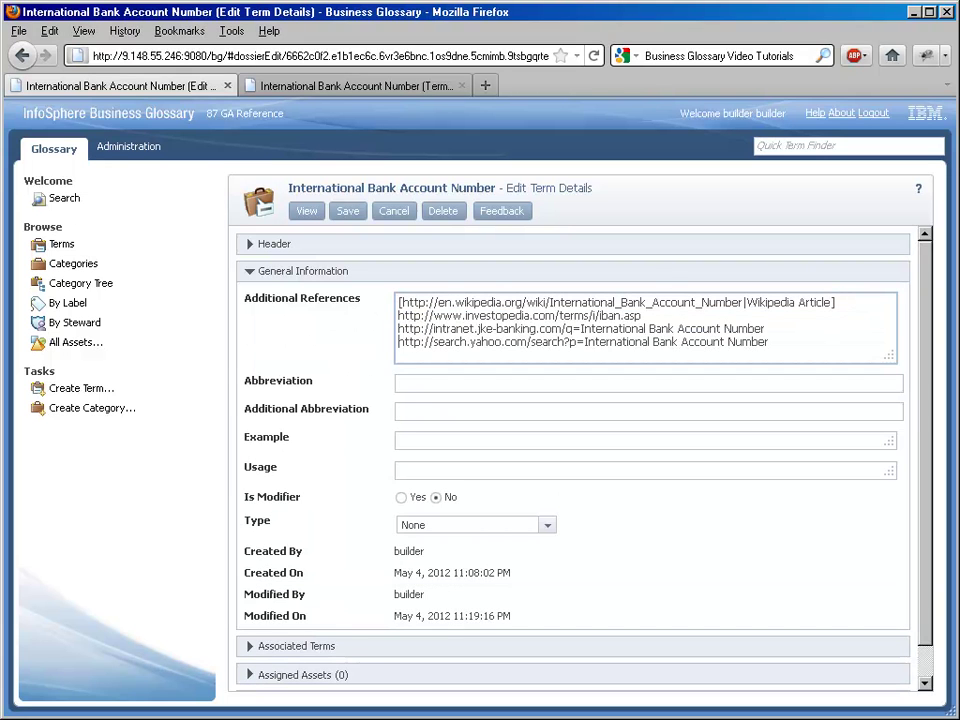
text([)
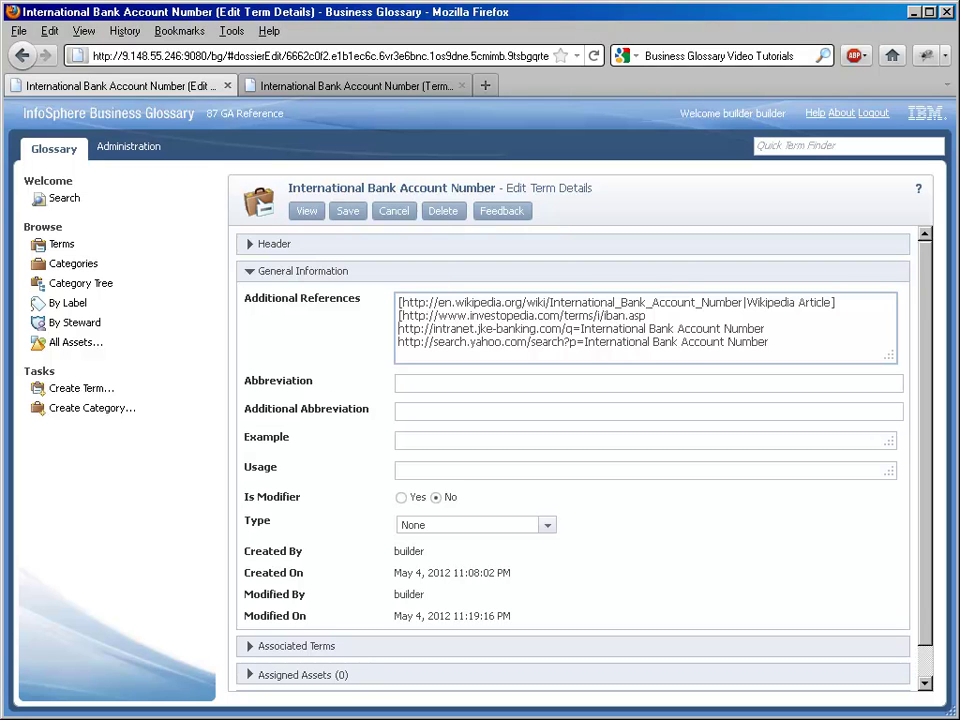
click(398, 328)
text([)
click(398, 341)
text([)
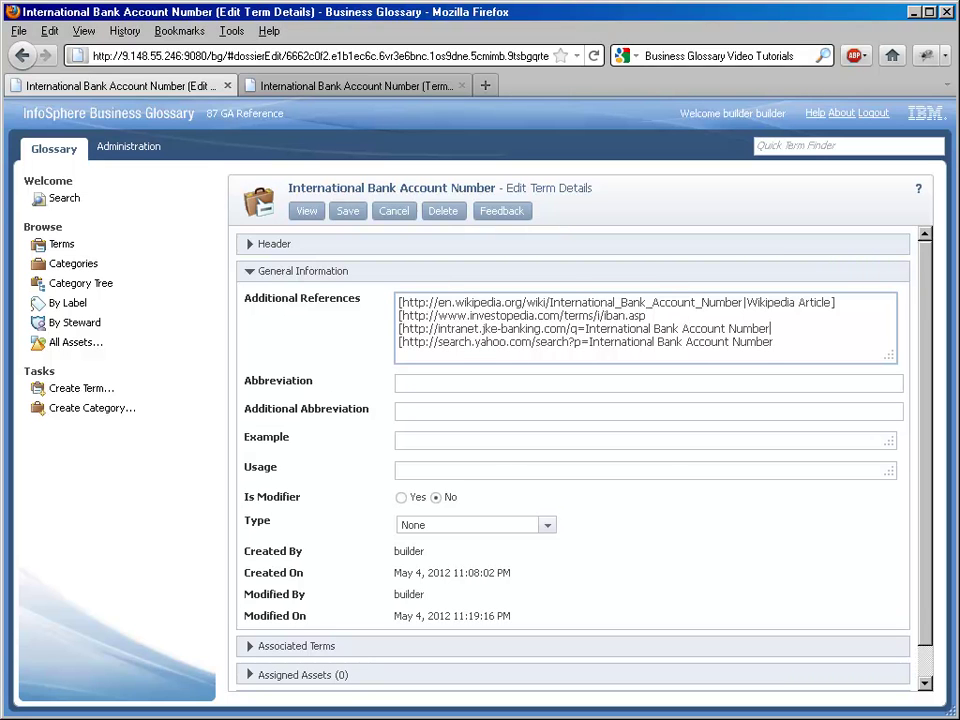
text(])
text(|Definition a)
text(t Investop)
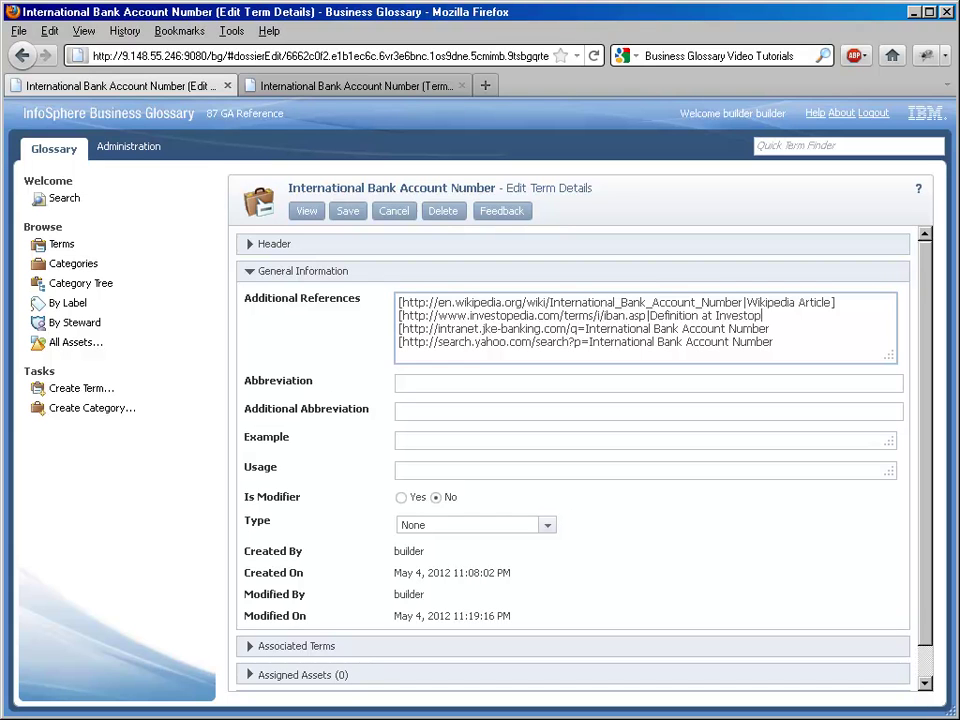
text(edi)
text(a])
text(Int)
text(ran)
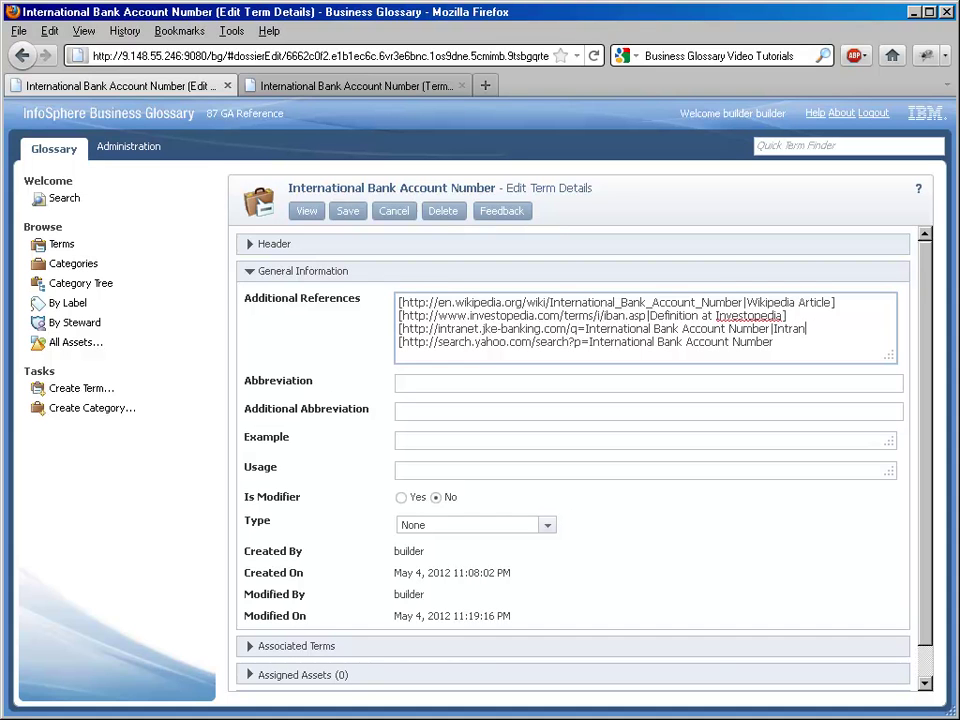
text(et)
text(Web Sea)
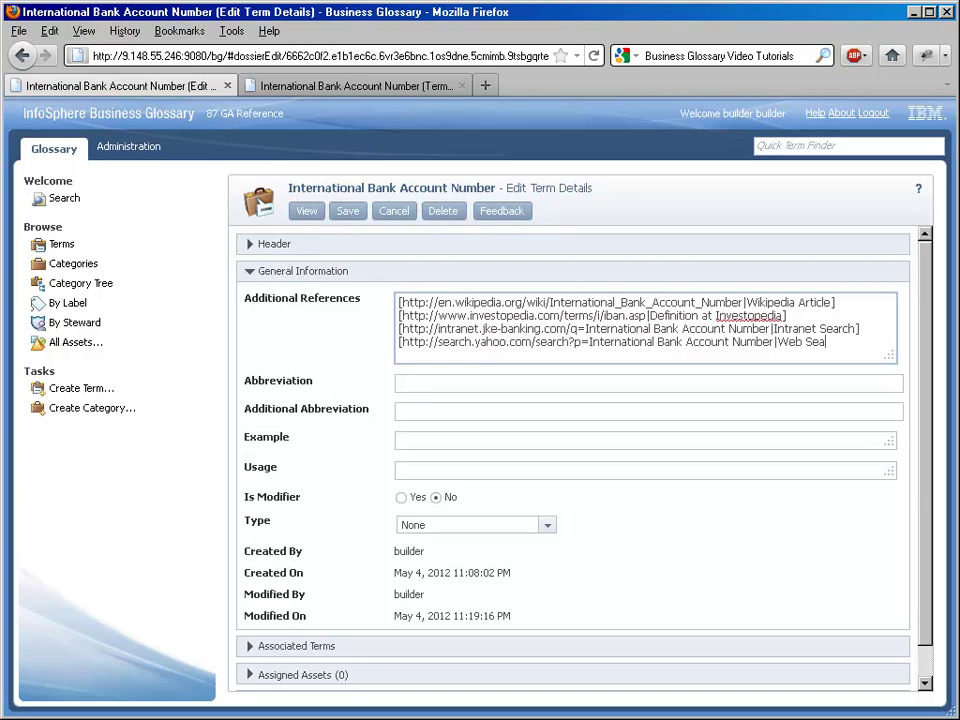
text(rch]])
- Save the term without a history comment and reload its details to show the four reference links
click(362, 213)
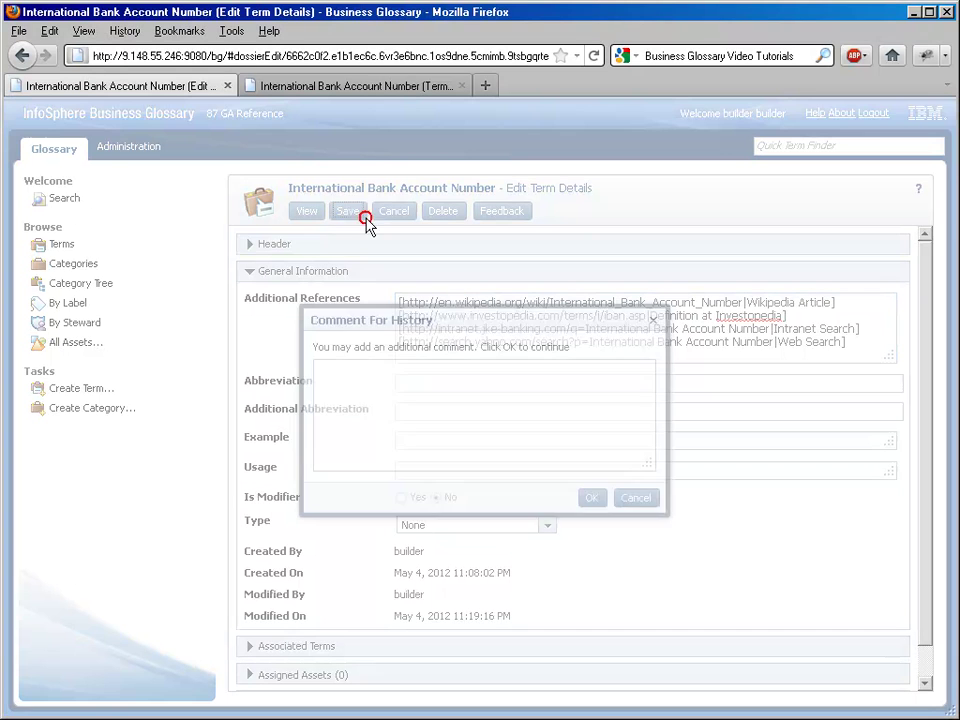
click(590, 499)
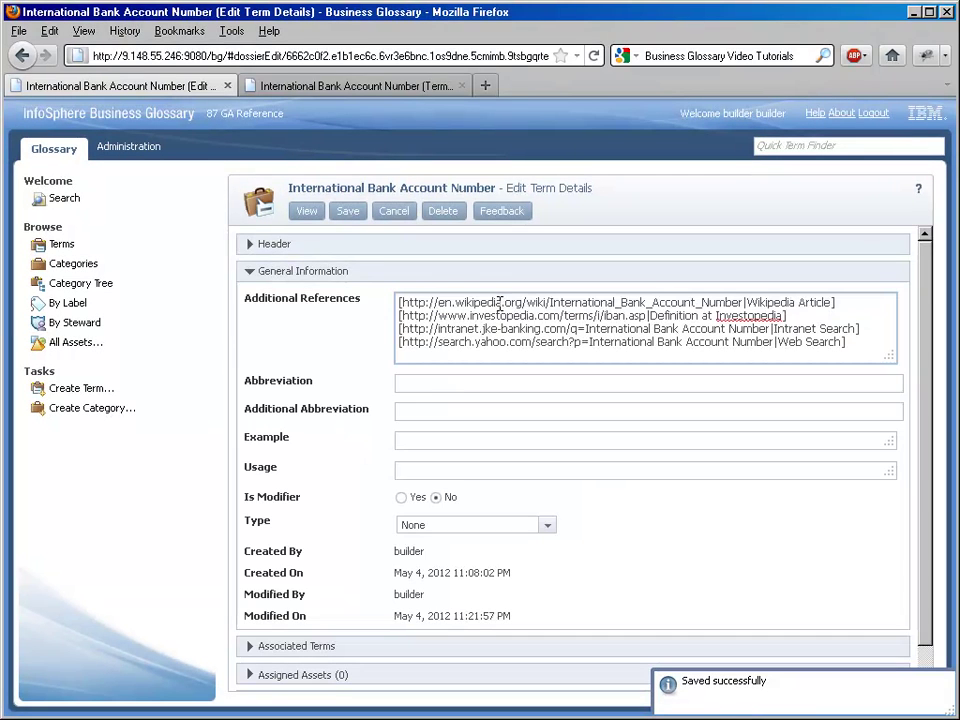
click(335, 86)
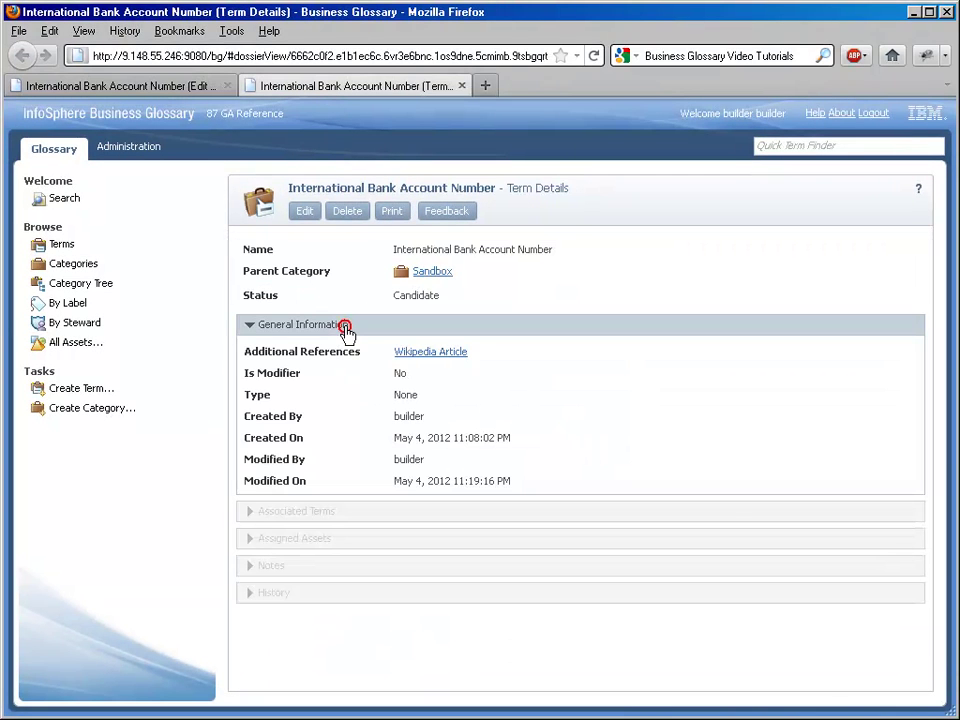
key(F5)
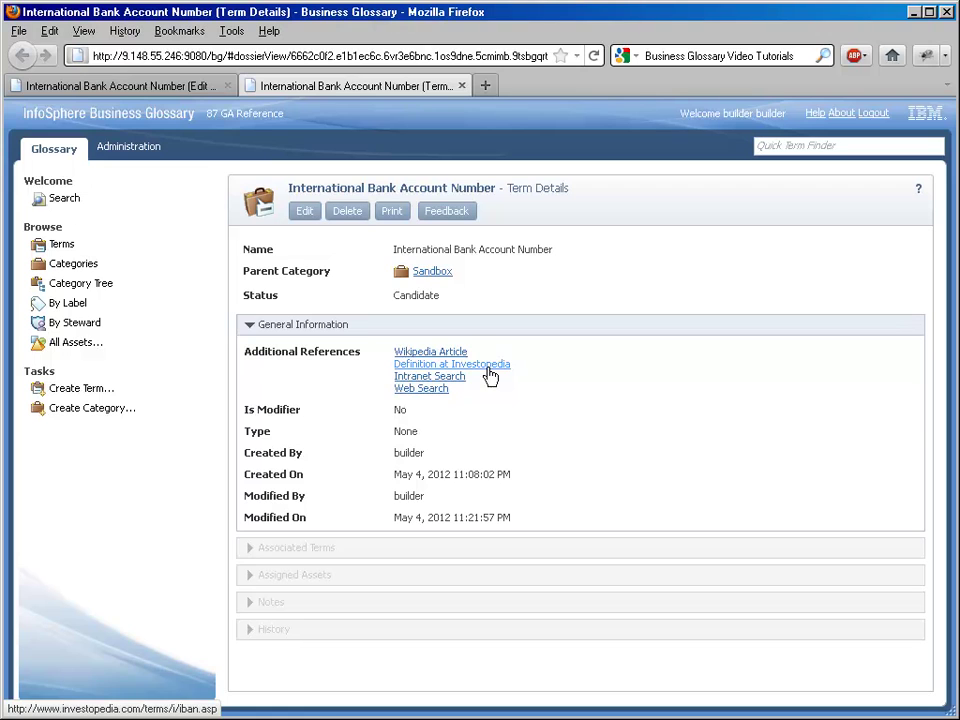
- Test the Web Search link, checking the Yahoo results, then return to the term's details
click(431, 389)
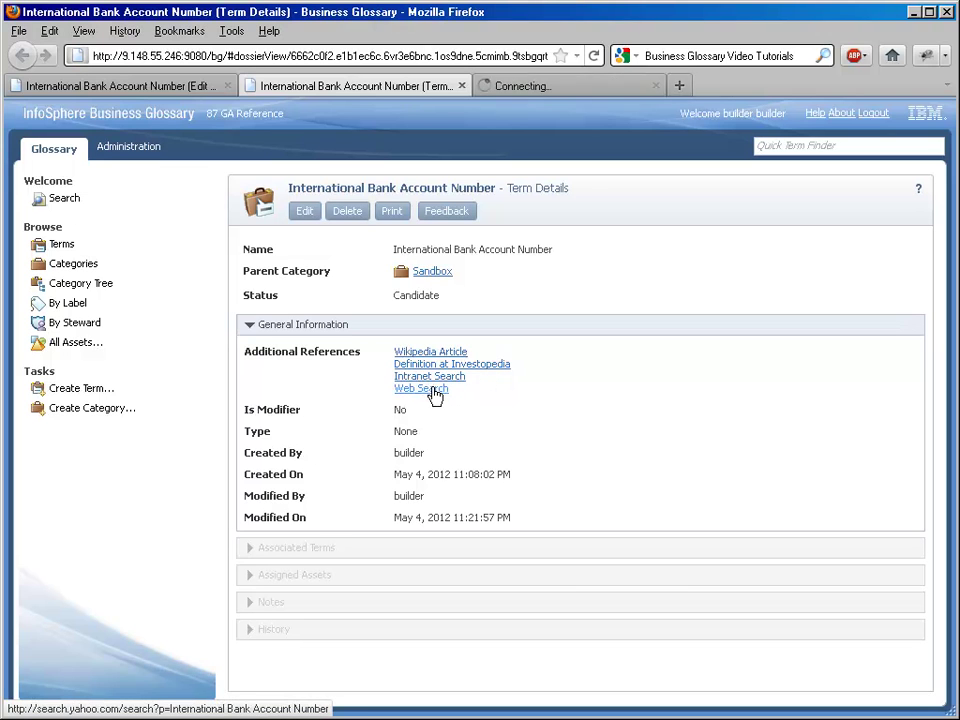
click(544, 91)
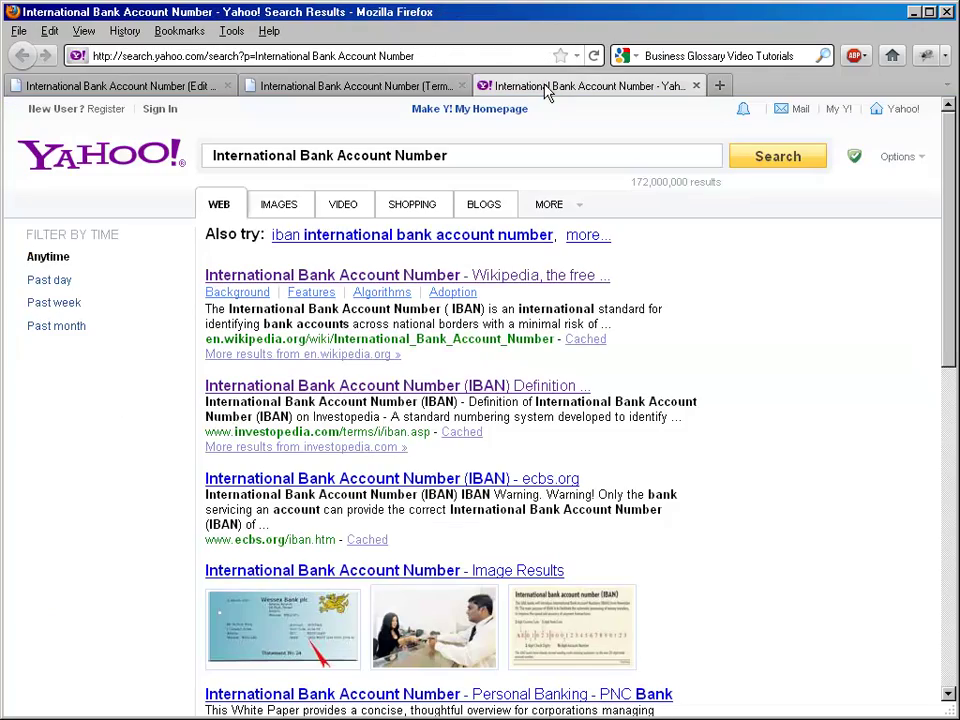
scroll(716, 300, down, 9)
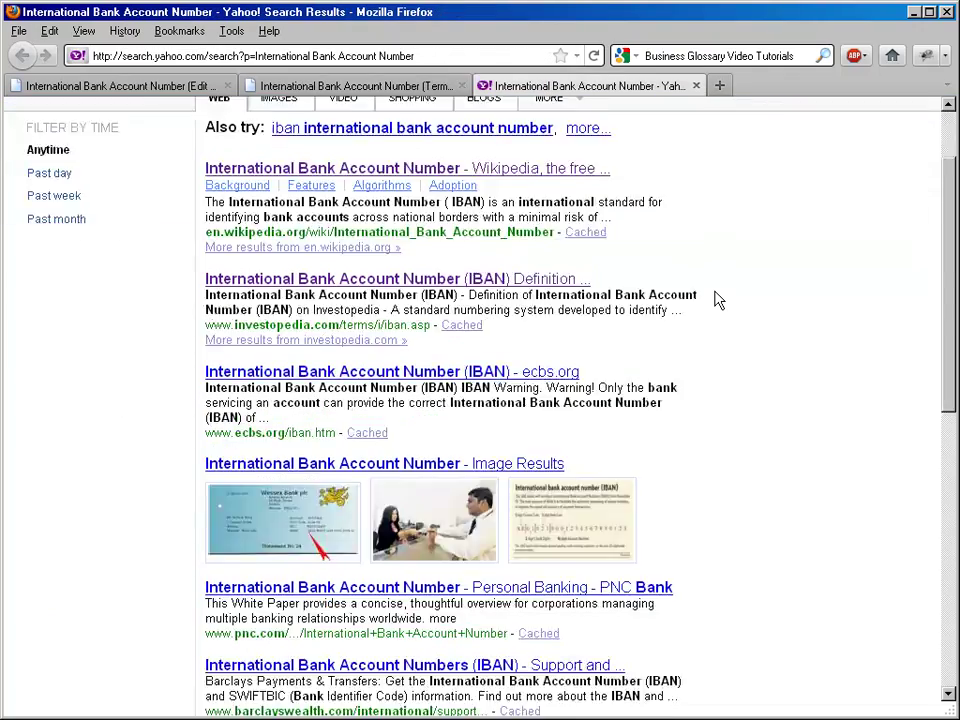
scroll(716, 300, up, 9)
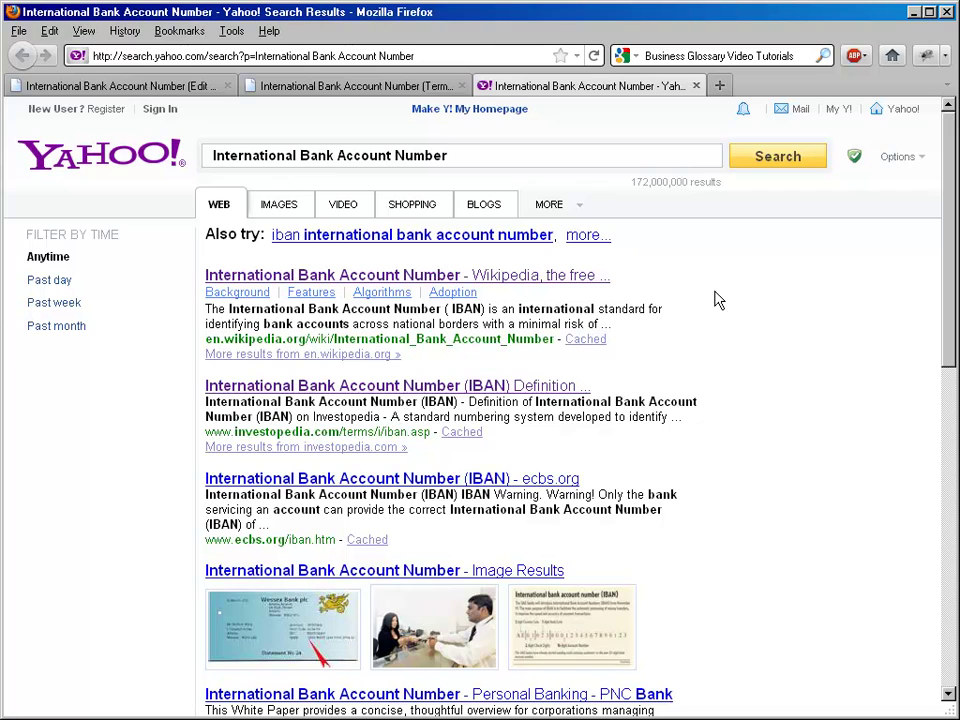
click(393, 88)
click(208, 497)
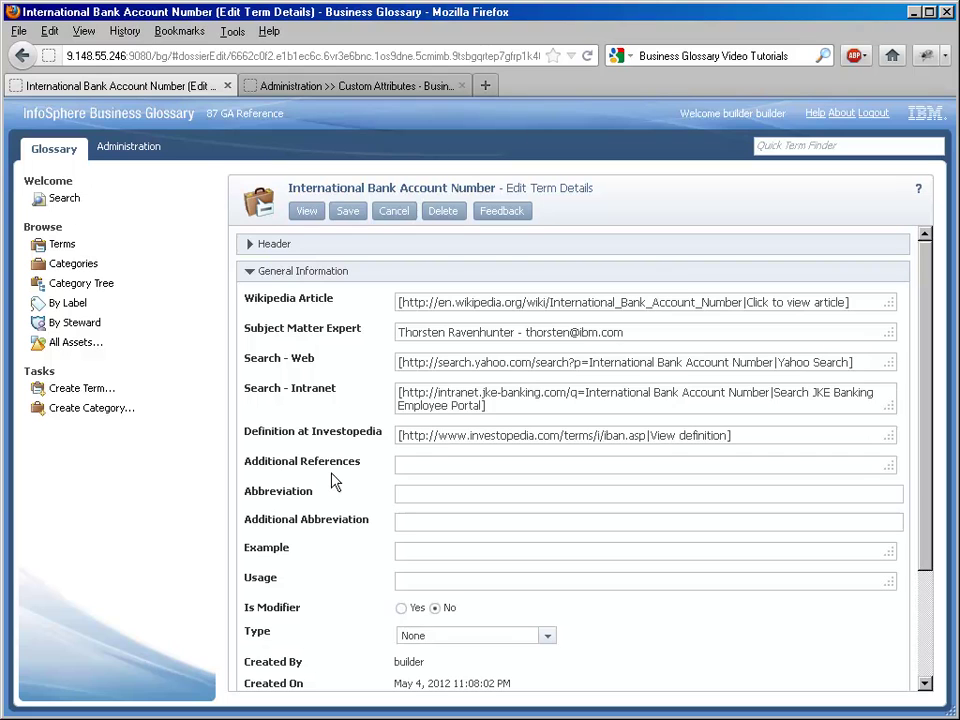
- Save the International Bank Account Number term with Additional References left empty, without a history comment
drag(267, 458, 330, 461)
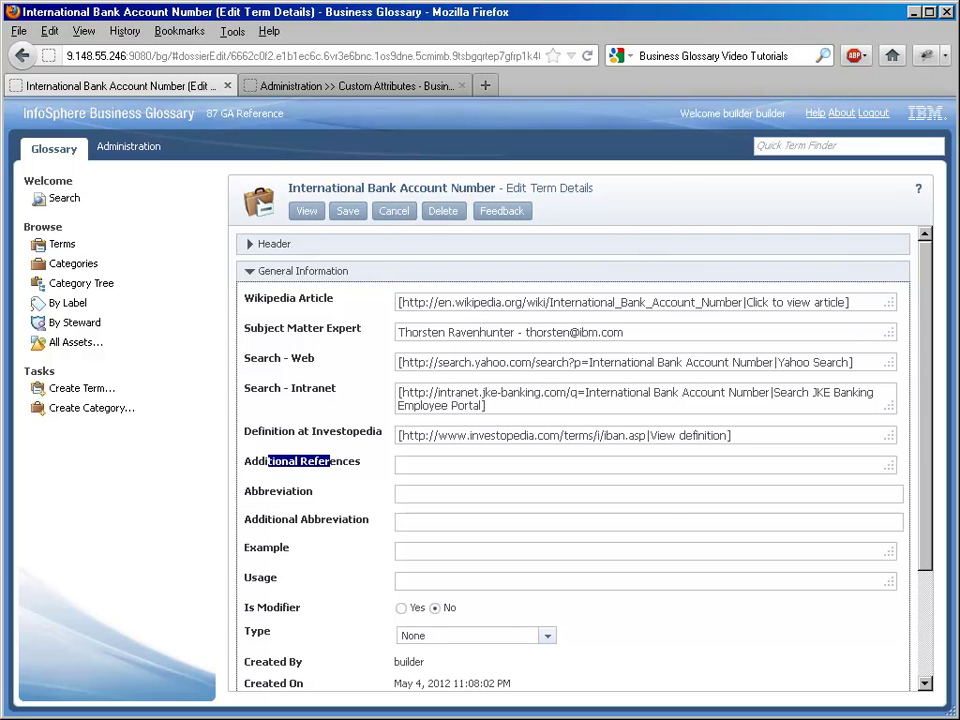
click(347, 210)
click(587, 497)
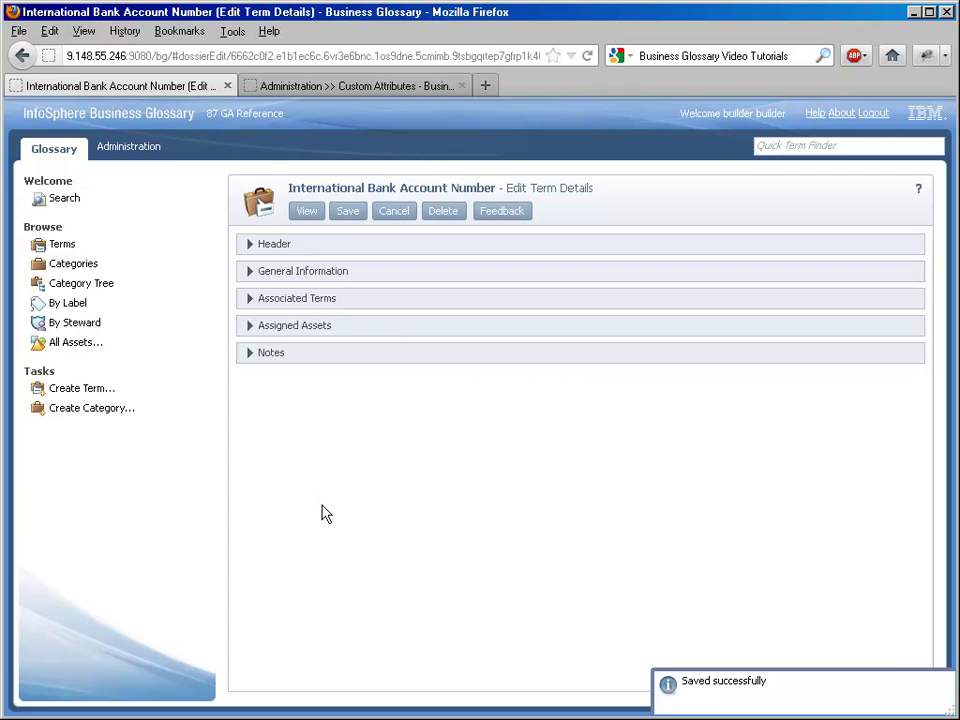
- On the Term Details view, open the term's Investopedia definition in a new tab, then close it
click(352, 90)
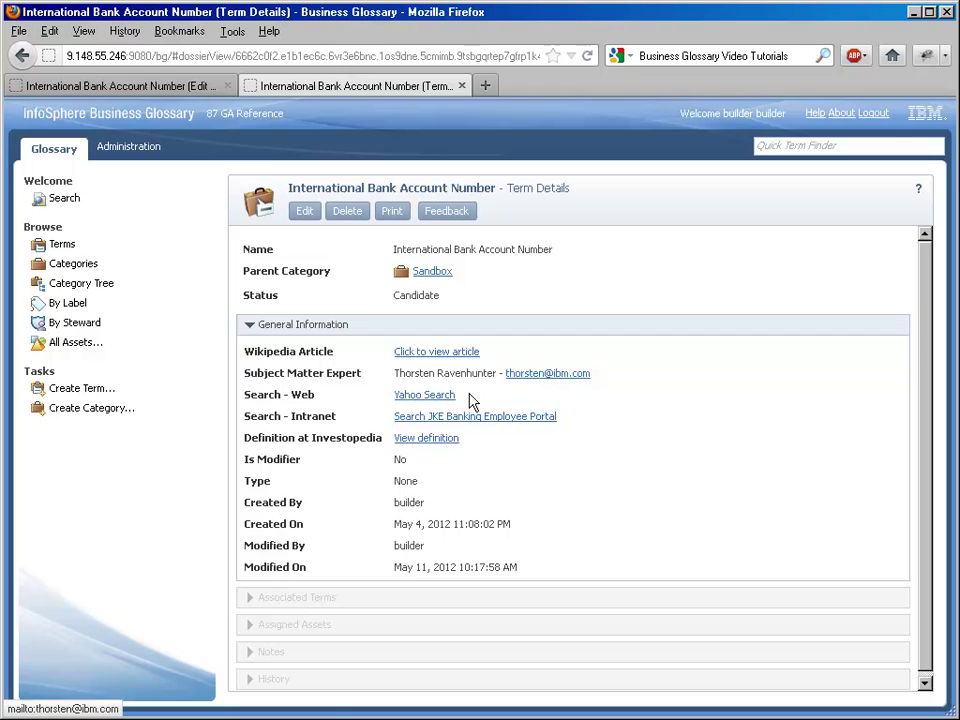
middle_click(453, 443)
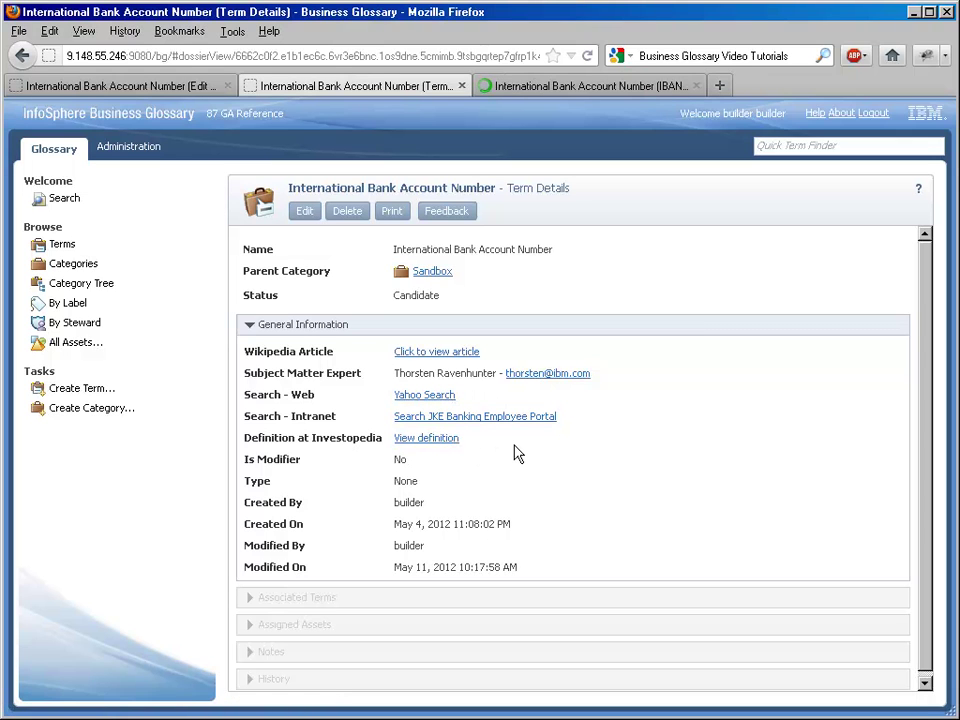
click(594, 89)
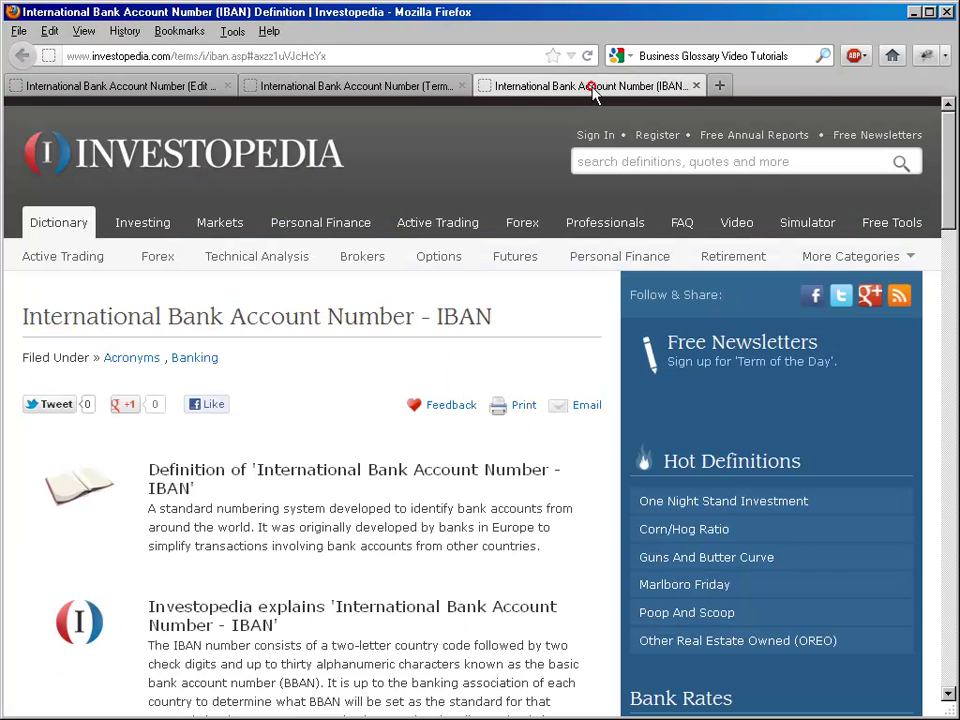
click(697, 87)
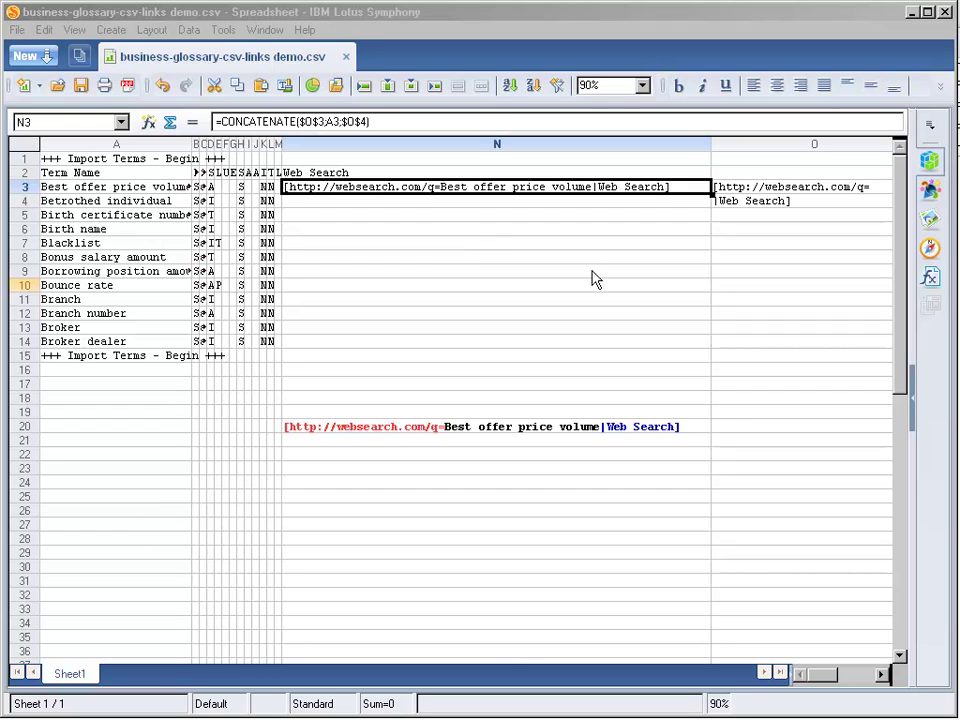
click(645, 278)
click(446, 188)
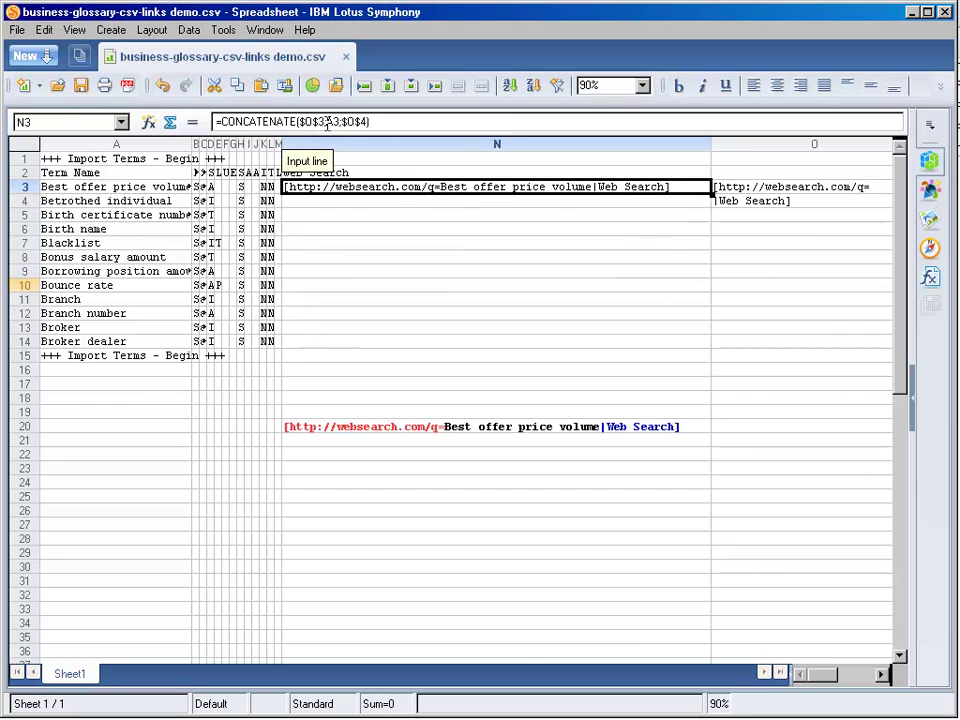
click(305, 121)
click(343, 157)
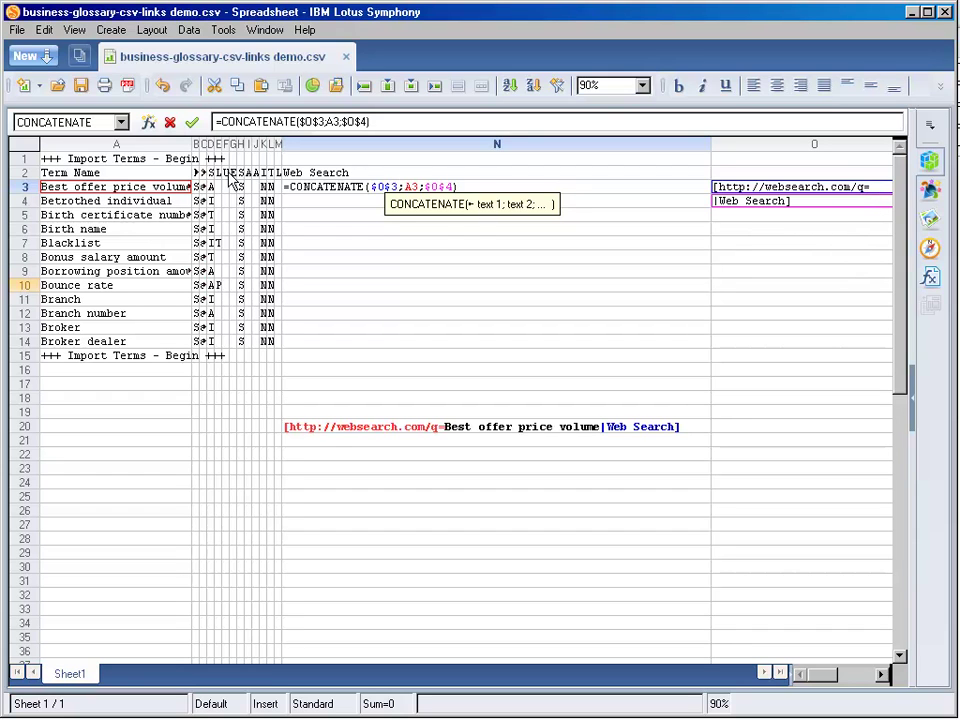
key(Right)
key(Right)
key(Right)
key(Right)
key(Right)
key(Right)
key(Right)
key(Right)
key(Right)
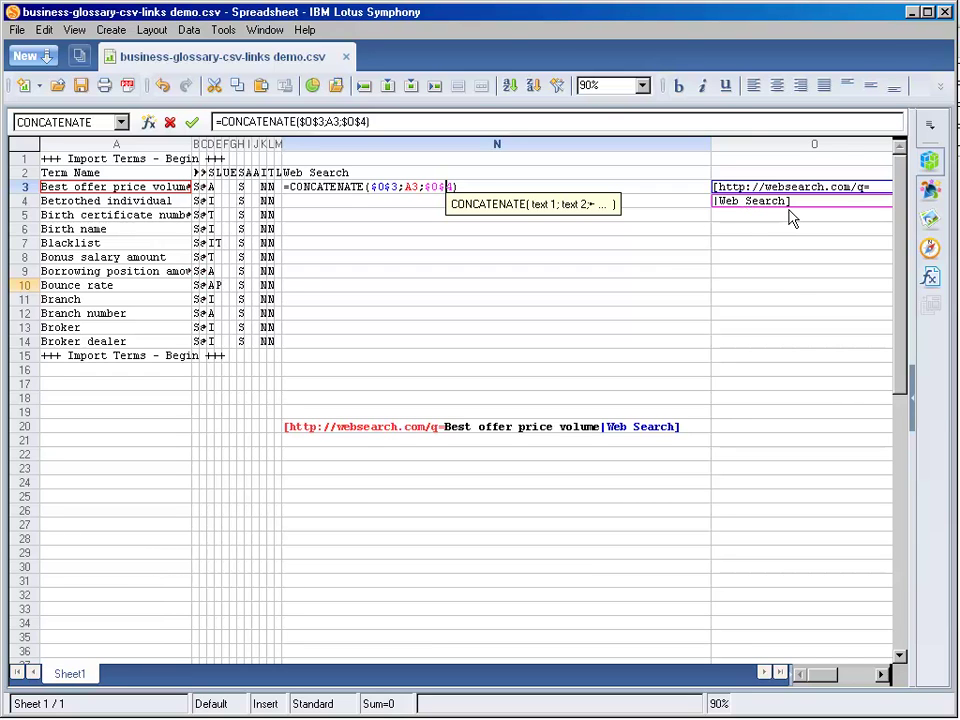
click(192, 122)
click(458, 533)
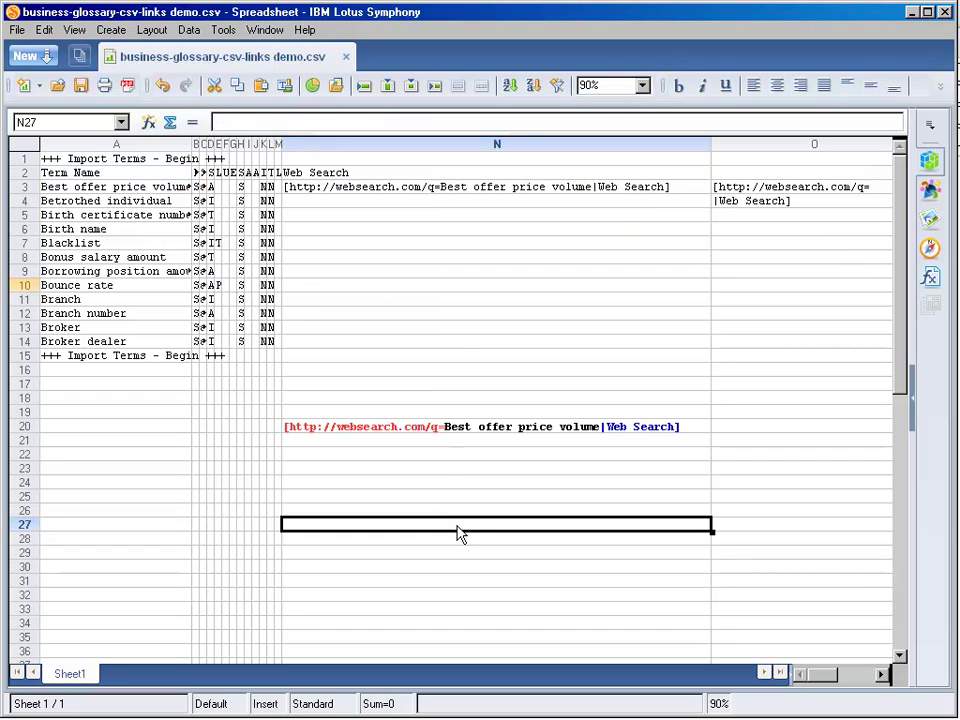
- Copy the CONCATENATE search-link formula from N3 down through N14
click(555, 190)
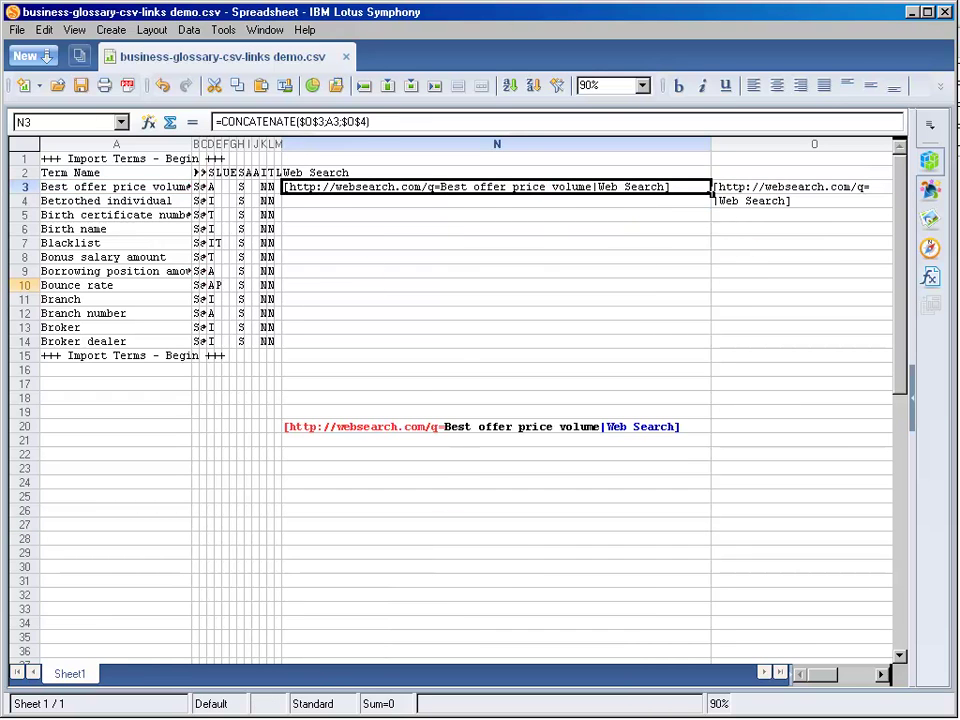
drag(711, 193, 701, 349)
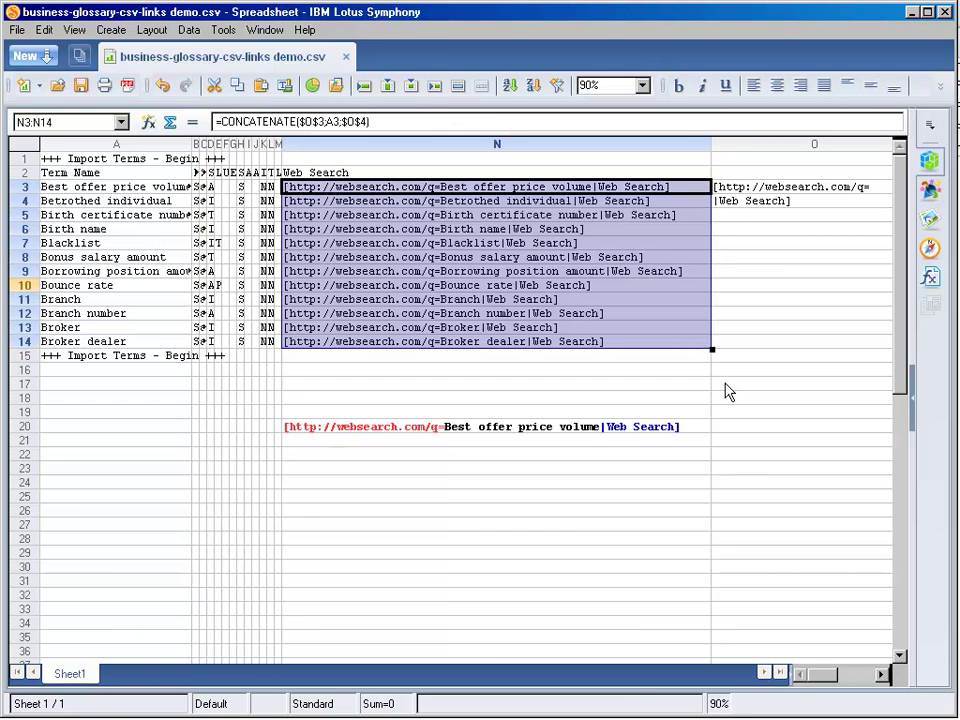